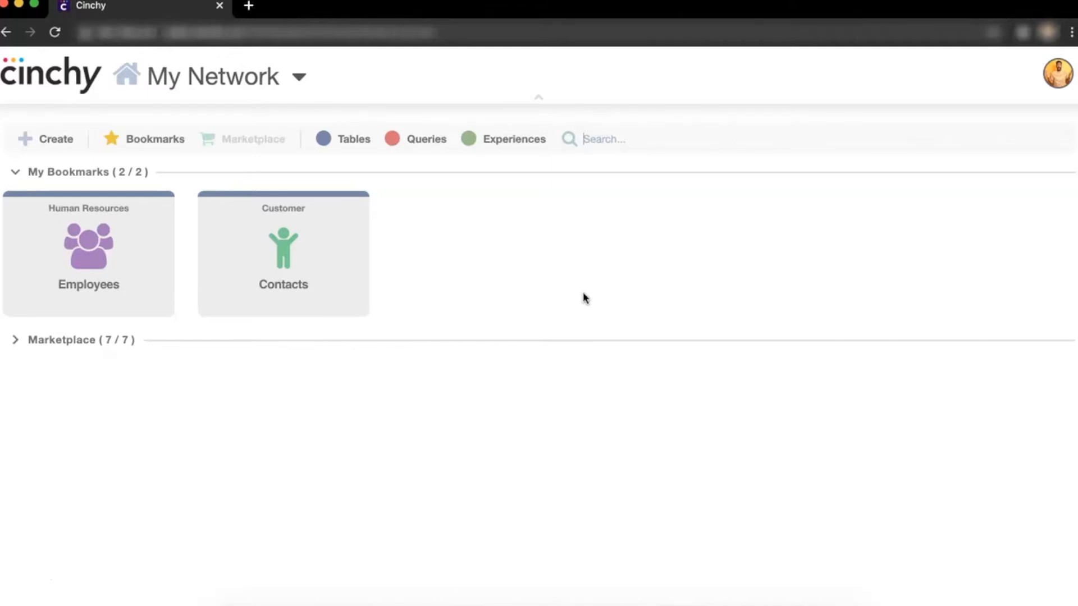
# Open the Customer Contacts table and switch it to the All Data view.
pyautogui.click(312, 264)
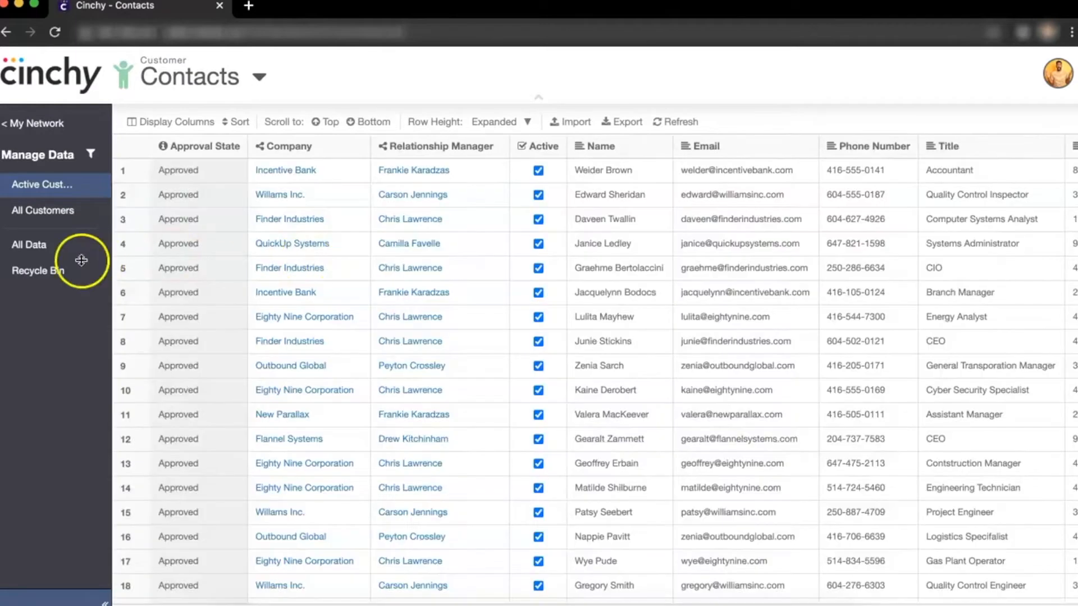
pyautogui.click(63, 256)
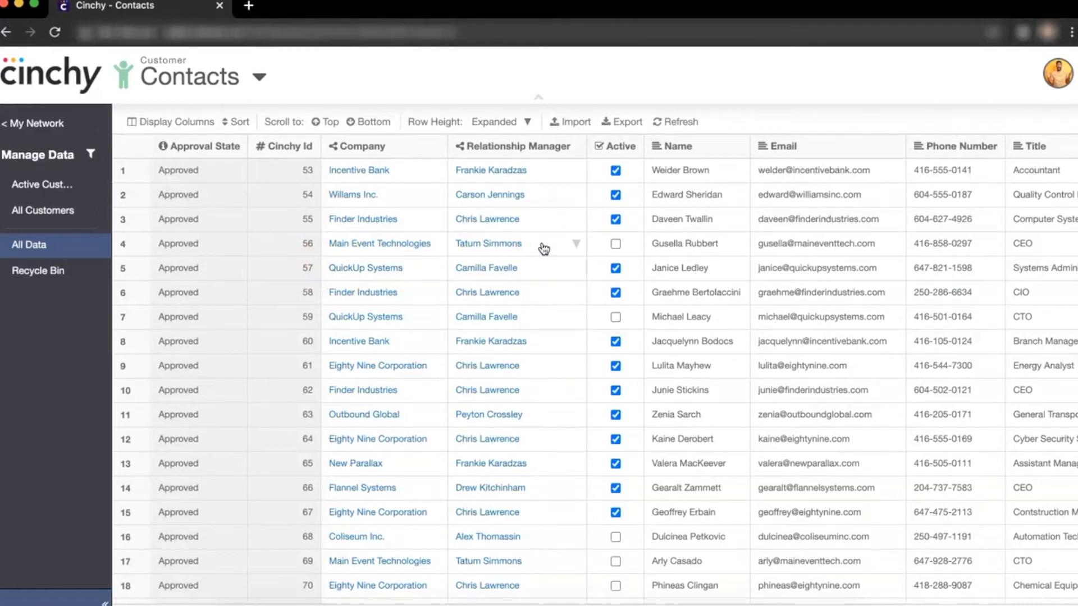
# Sort the contacts by Company in ascending, descending and again ascending order, and look through the sorted rows.
pyautogui.click(416, 152)
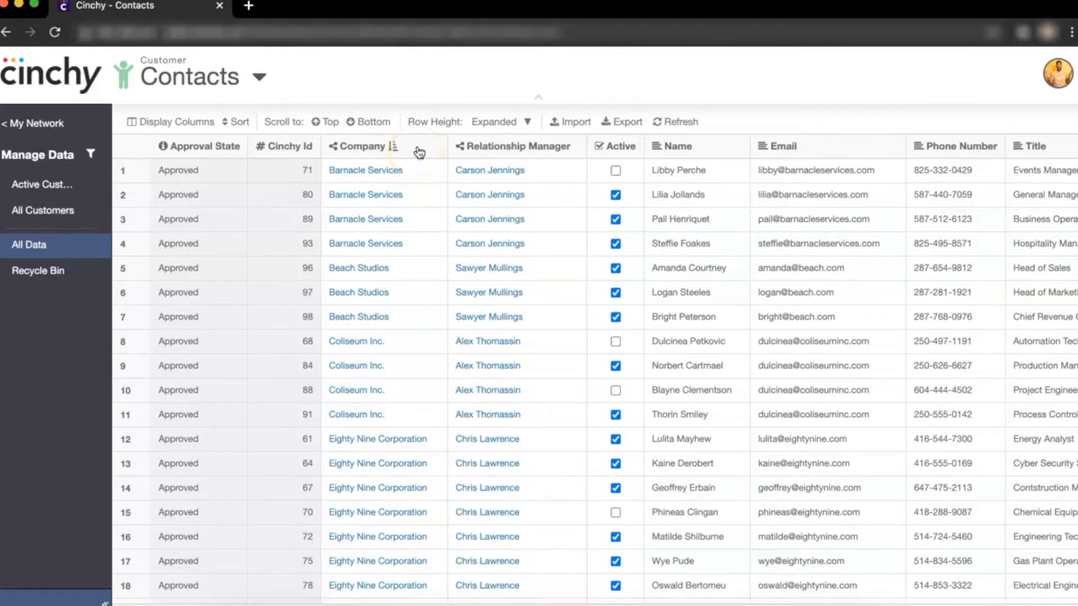
pyautogui.click(419, 152)
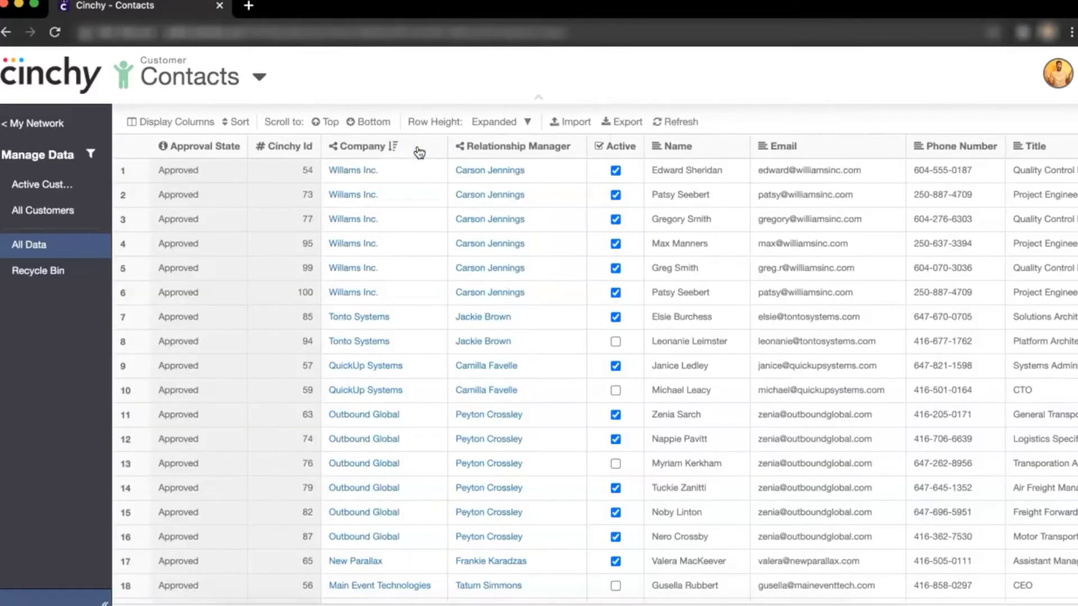
pyautogui.click(419, 152)
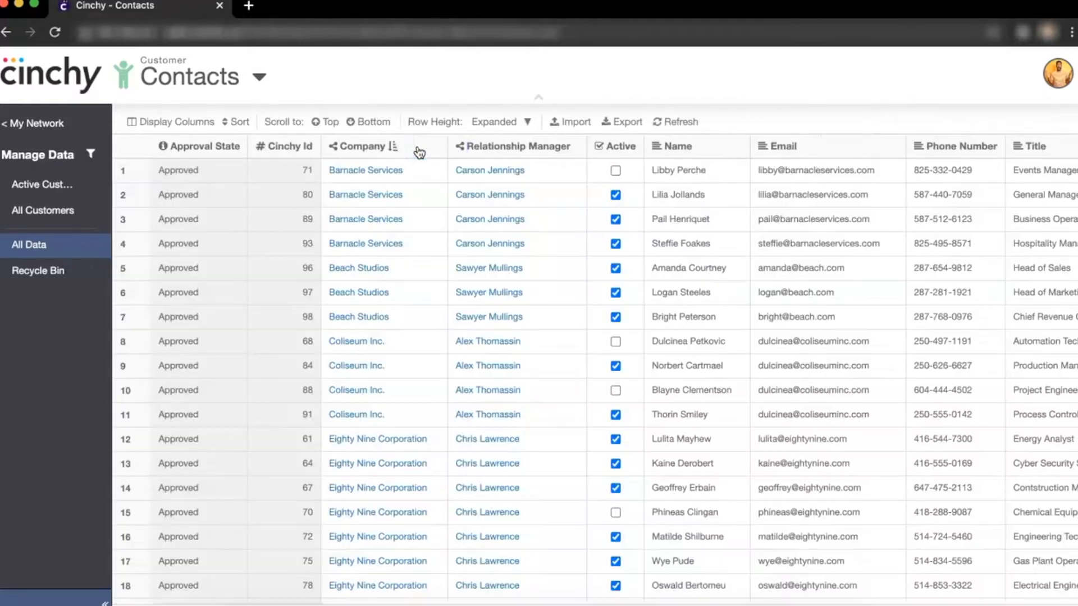
pyautogui.scroll(-6, 429, 276)
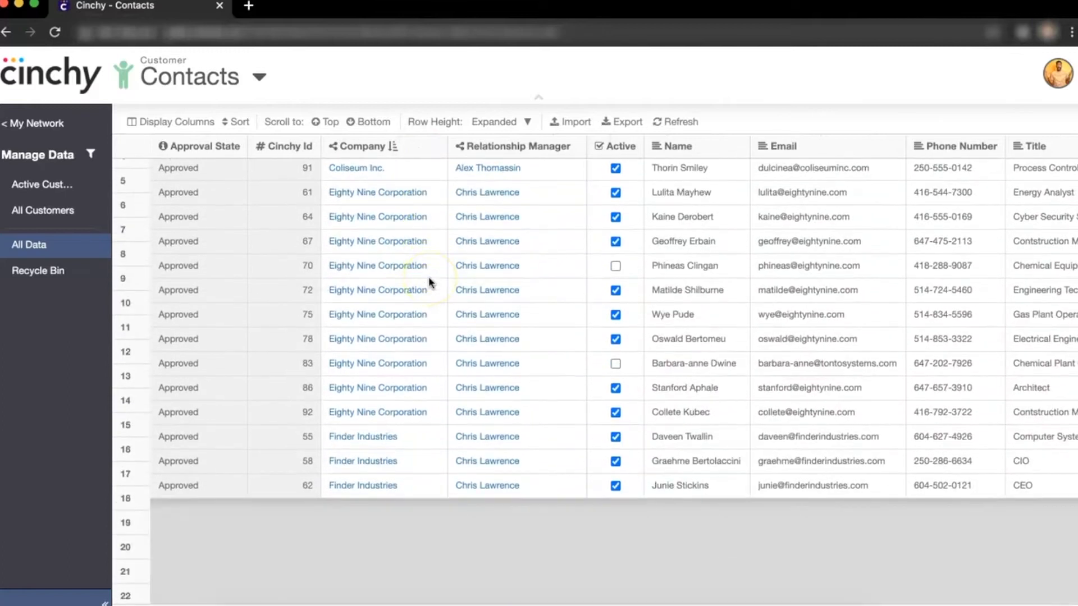
pyautogui.scroll(-10, 428, 279)
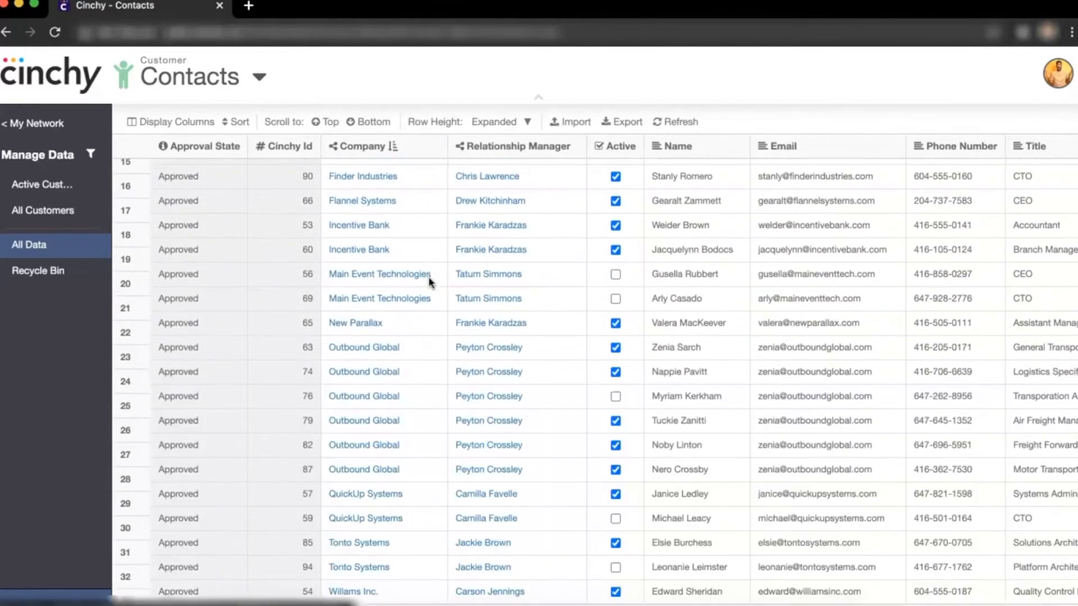
pyautogui.scroll(5, 430, 281)
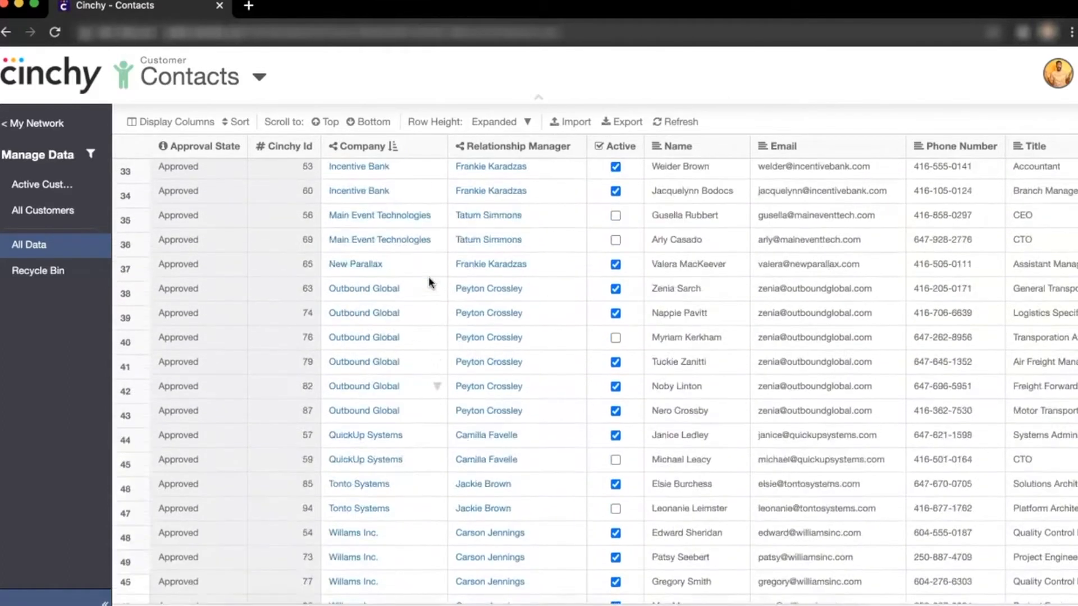
pyautogui.scroll(6, 429, 276)
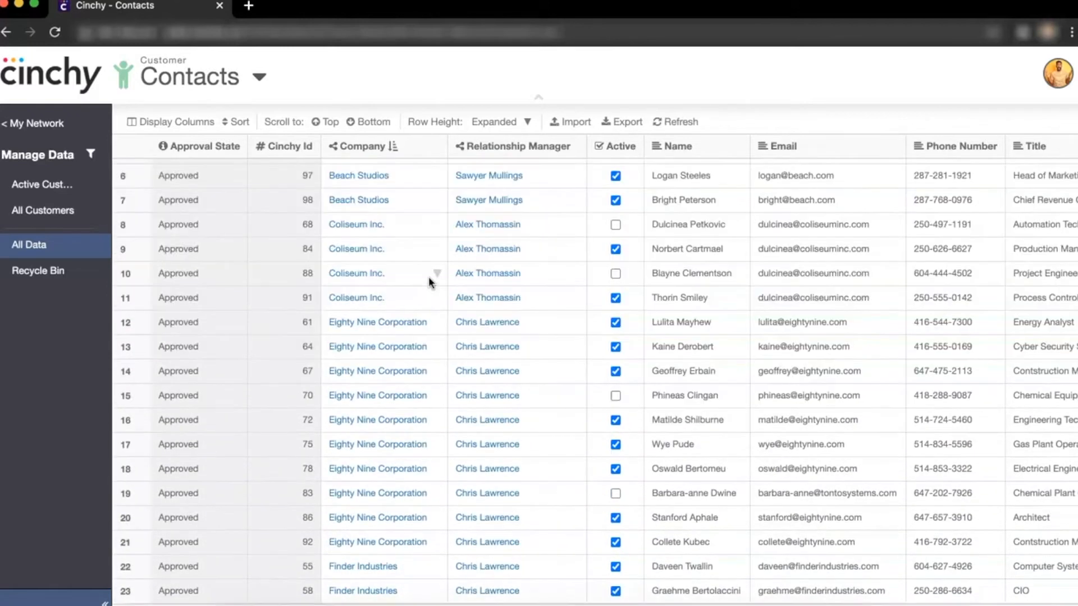
pyautogui.scroll(3, 428, 276)
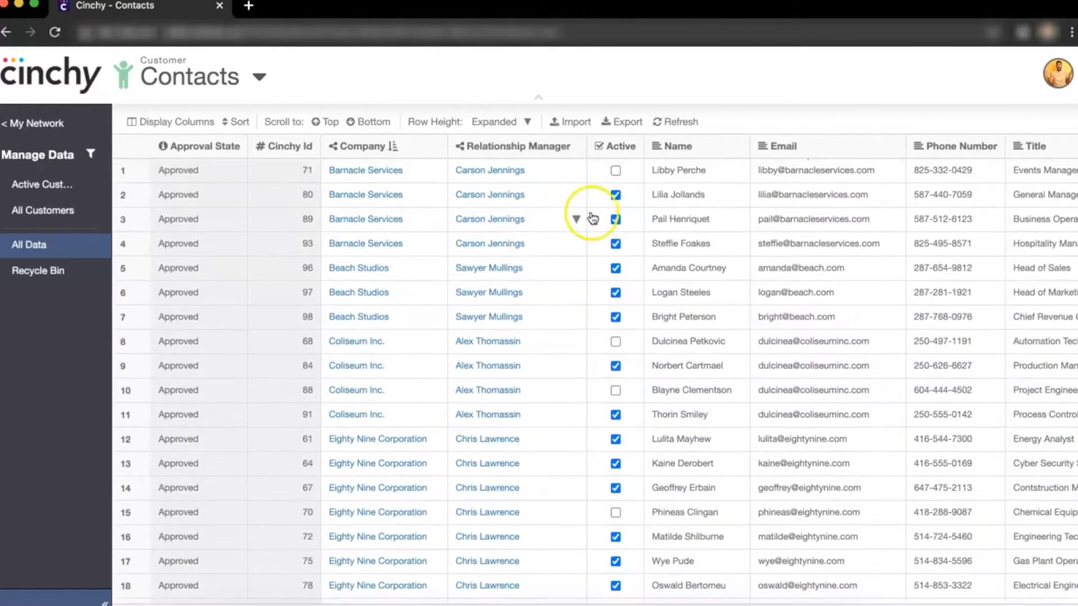
# Sort the contacts by Name, add Company as a sort column ahead of Name, both ascending, and apply the sort.
pyautogui.click(712, 145)
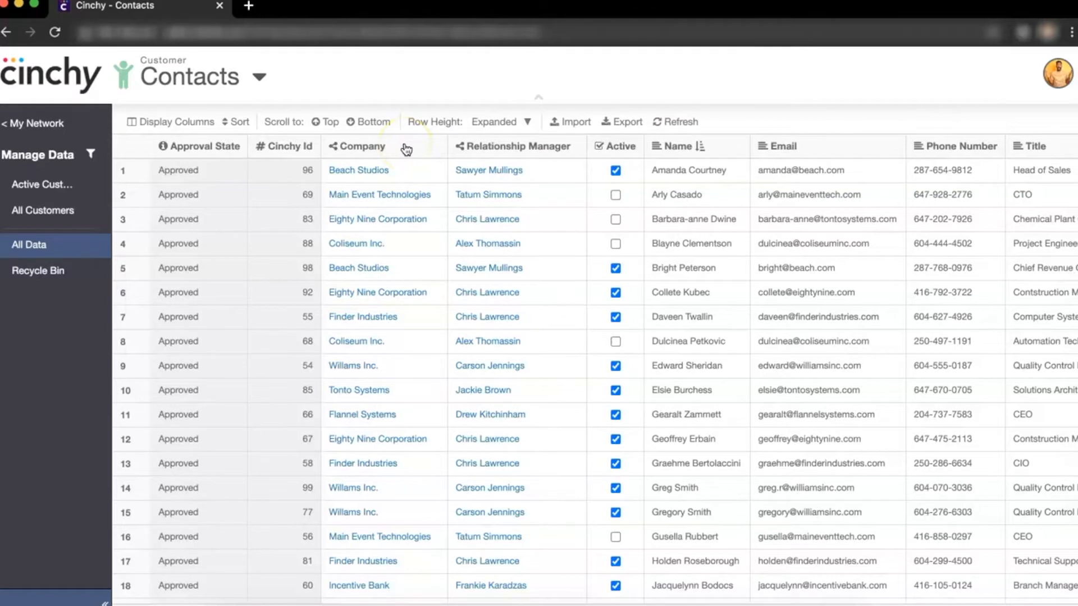
pyautogui.click(239, 123)
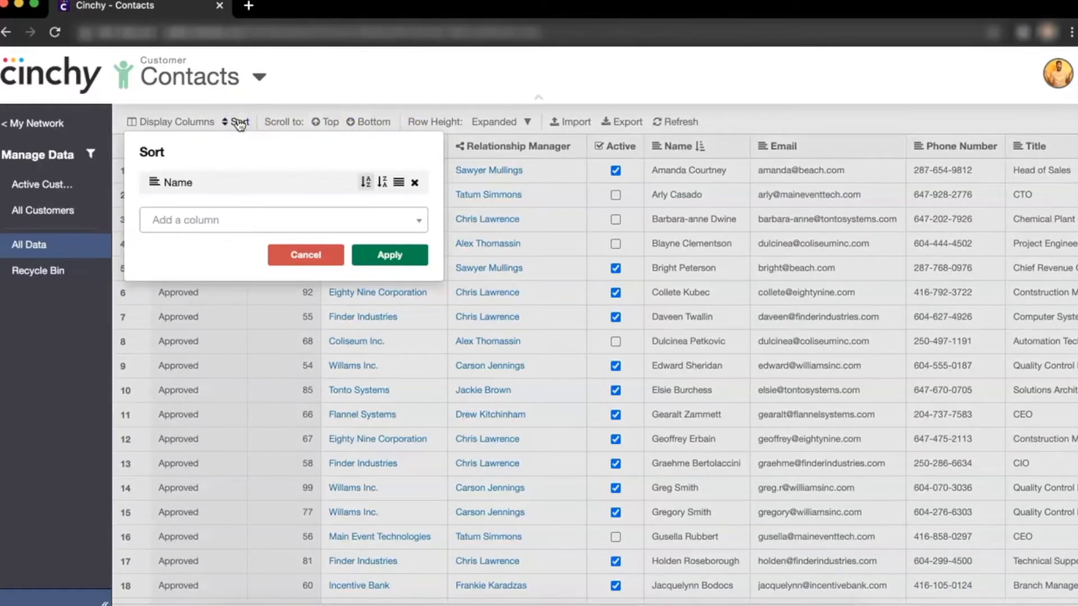
pyautogui.click(212, 219)
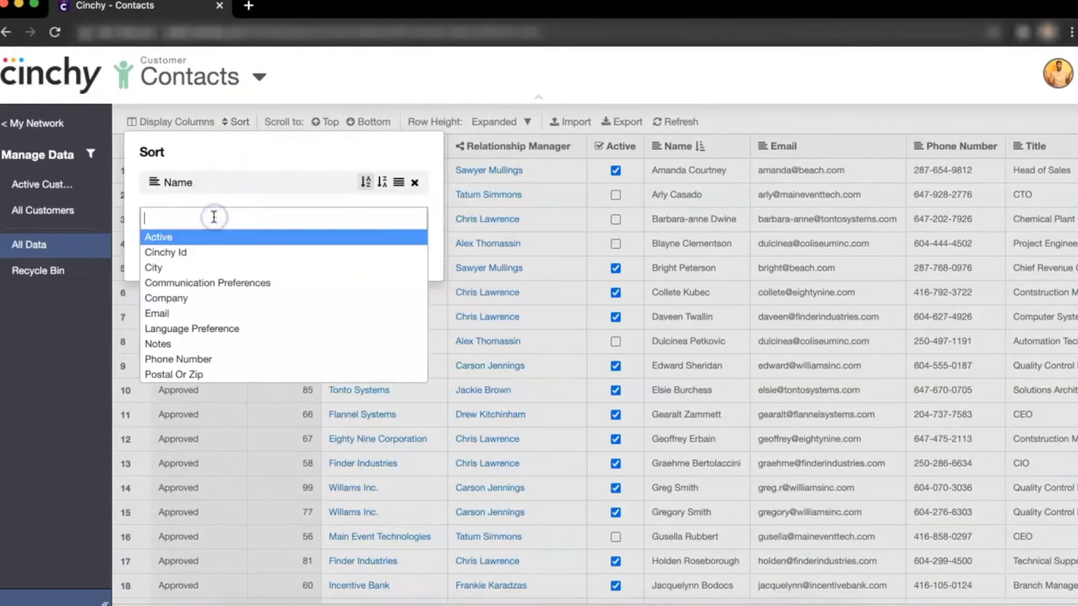
pyautogui.click(191, 301)
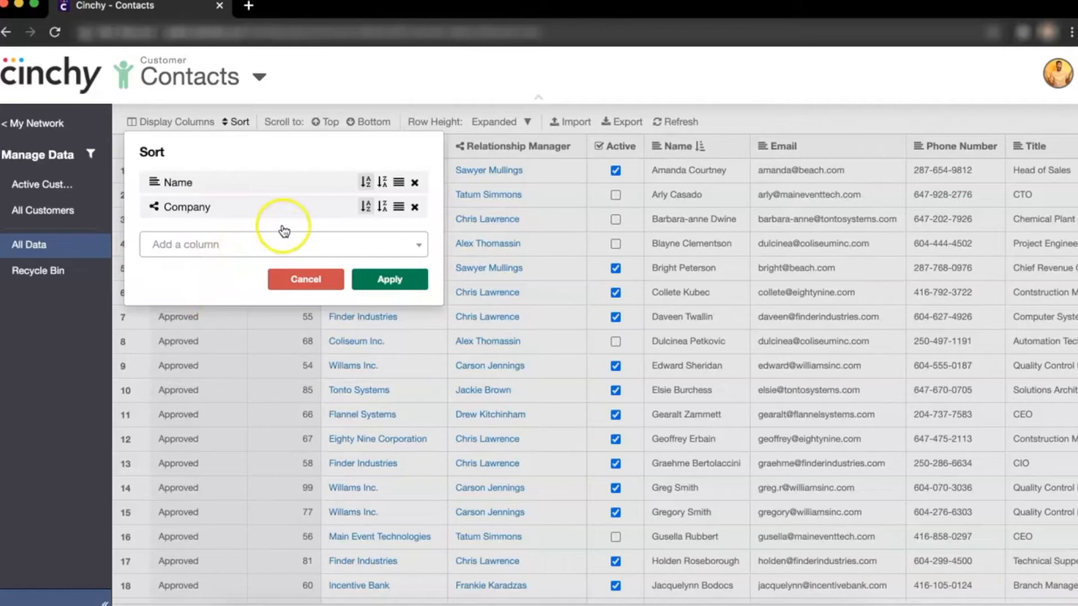
pyautogui.moveTo(398, 206); pyautogui.dragTo(393, 170)
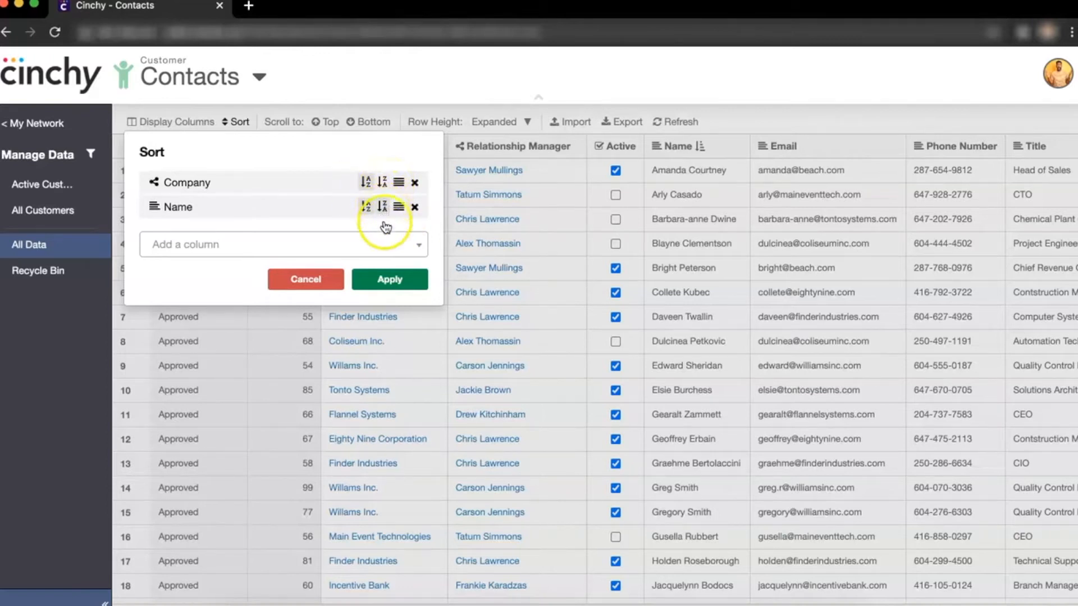
pyautogui.click(388, 279)
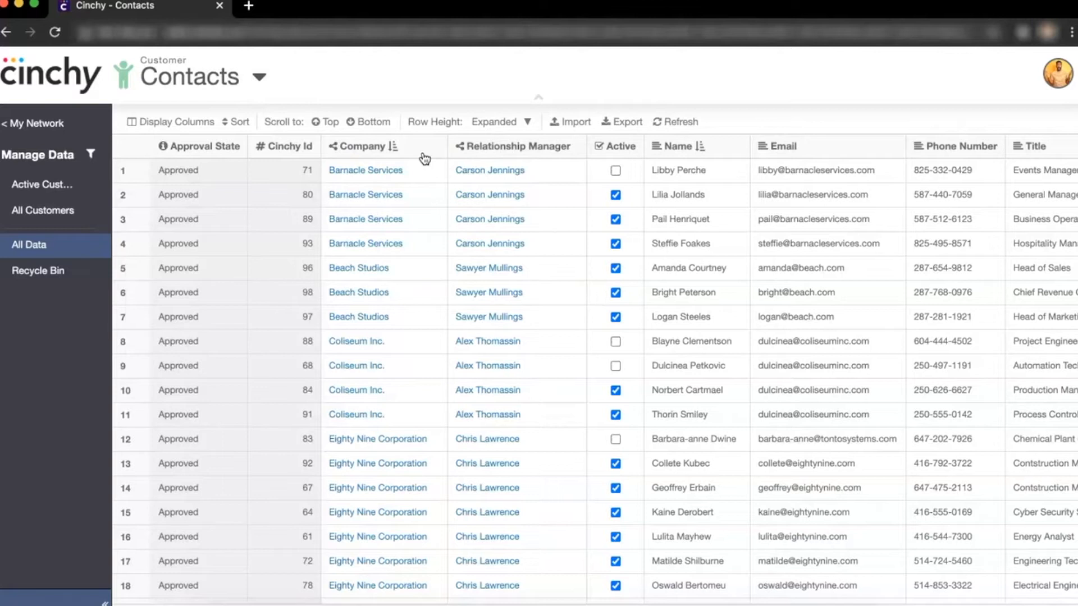
# Add the linked Company table's Active field to the display columns of the Contacts table.
pyautogui.click(193, 123)
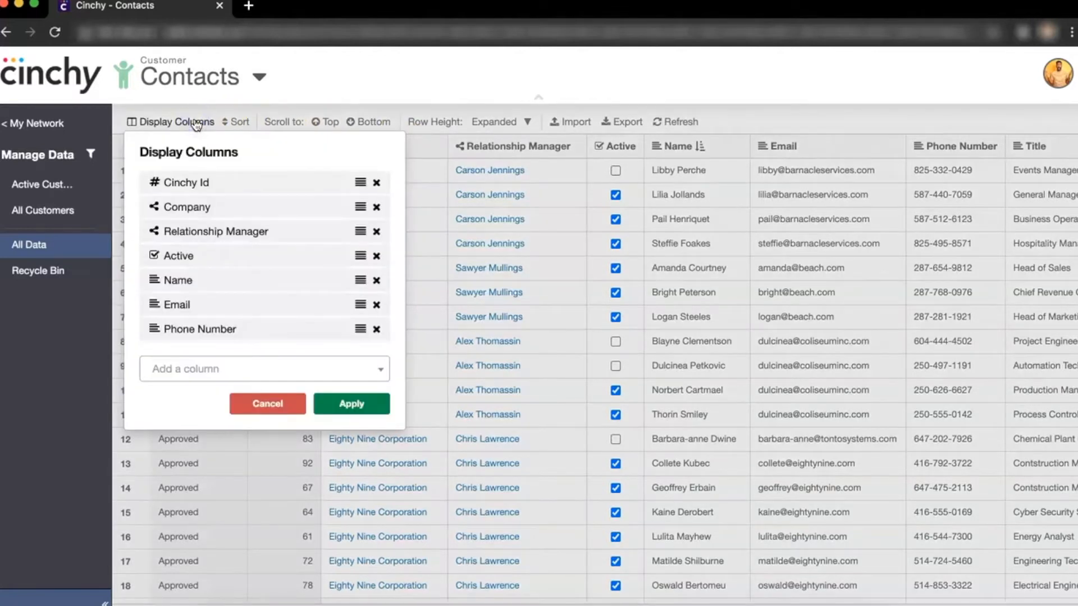
pyautogui.click(192, 366)
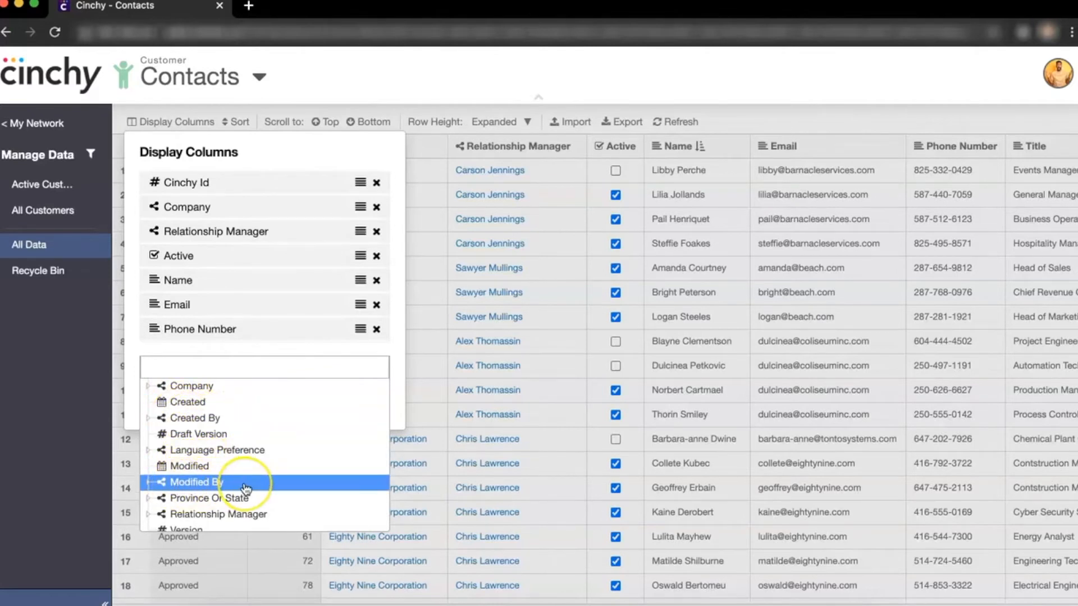
pyautogui.scroll(-1, 245, 490)
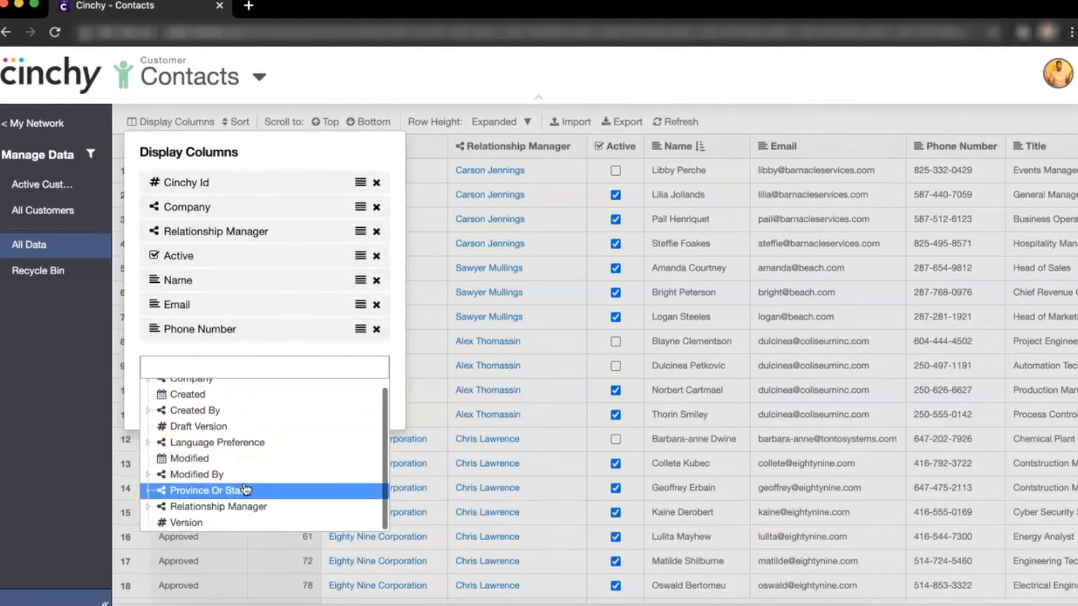
pyautogui.scroll(1, 210, 500)
pyautogui.click(210, 500)
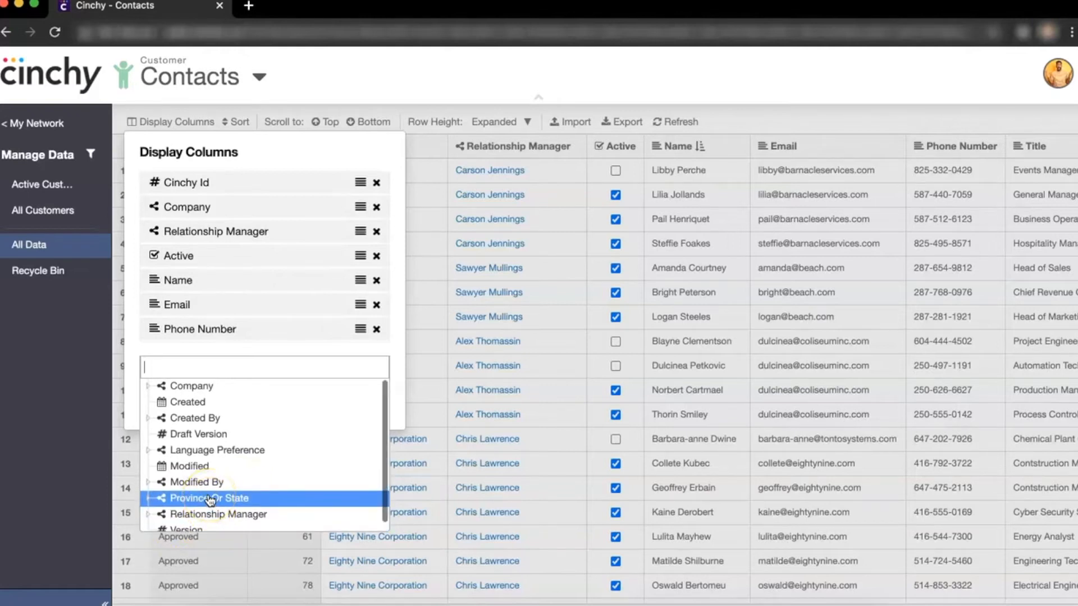
pyautogui.click(193, 456)
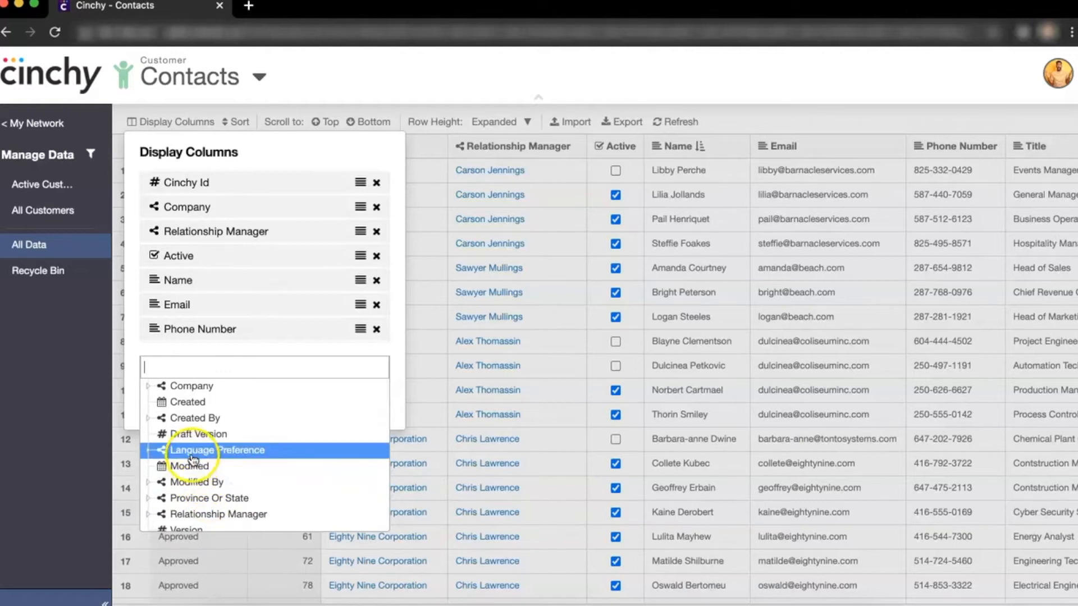
pyautogui.click(148, 386)
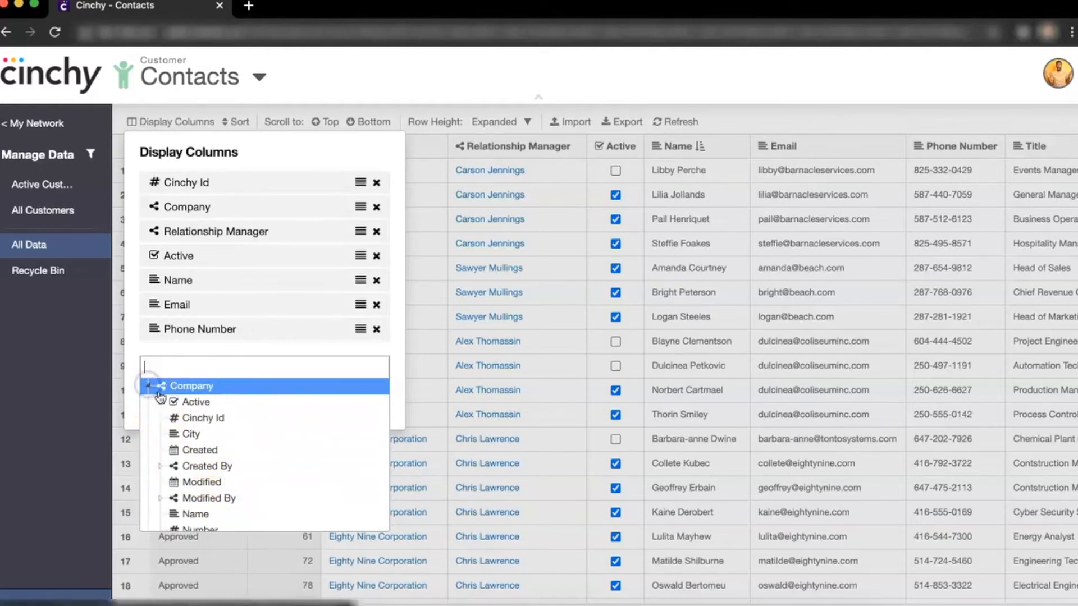
pyautogui.click(208, 407)
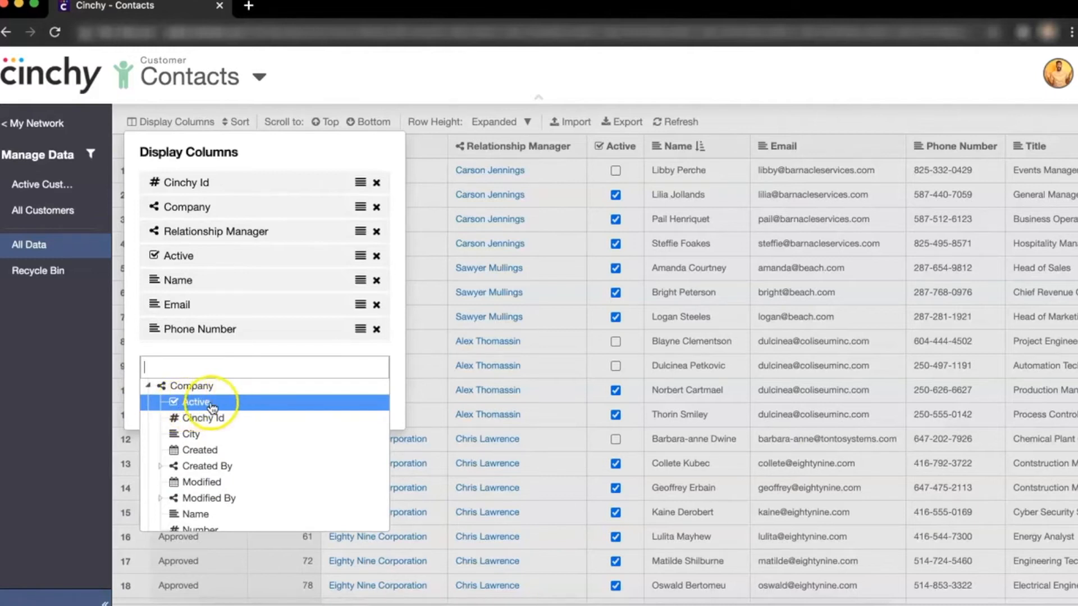
pyautogui.click(223, 404)
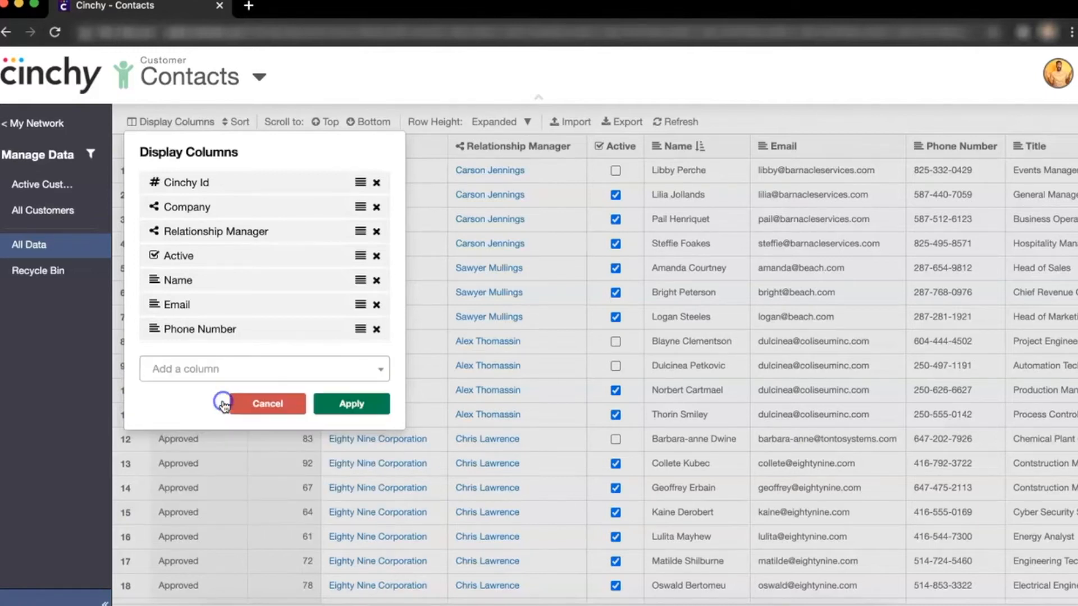
# Move the Company.Active display column up so it sits between Relationship Manager and Active.
pyautogui.scroll(-2, 246, 332)
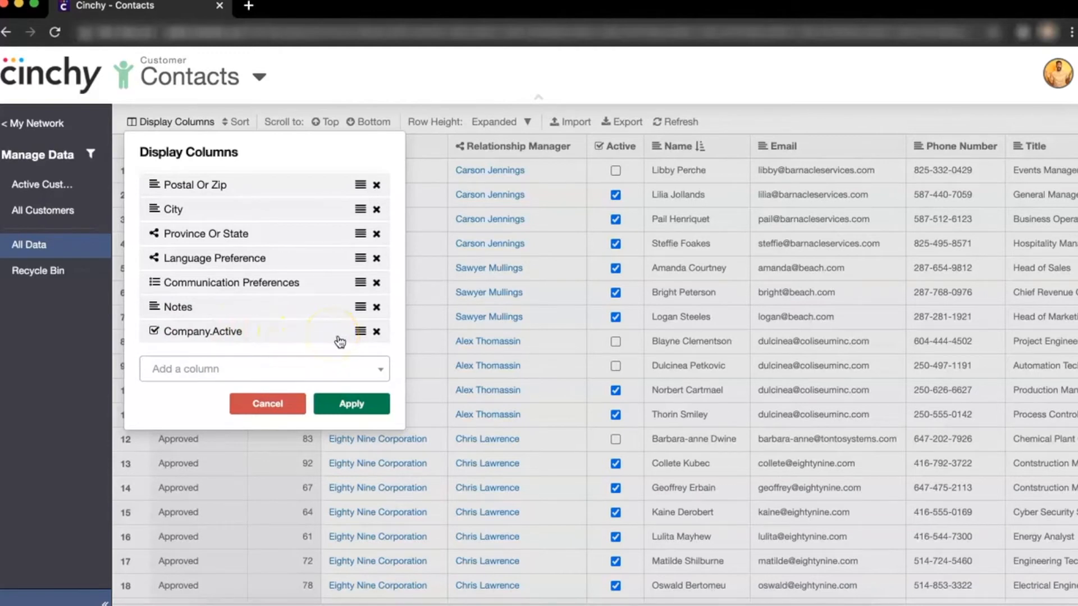
pyautogui.moveTo(360, 330); pyautogui.dragTo(330, 210)
pyautogui.scroll(1, 330, 209)
pyautogui.moveTo(287, 310); pyautogui.dragTo(334, 174)
pyautogui.scroll(1, 319, 215)
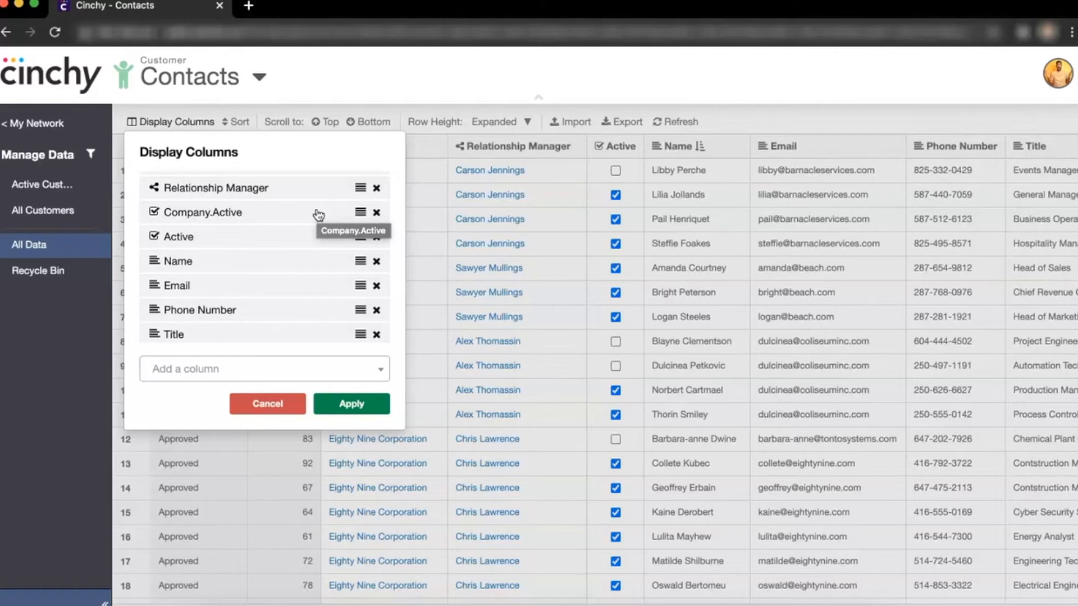
# Remove Language Preference, Communication Preferences and Notes from the display columns, apply the changes and check the resulting table layout.
pyautogui.scroll(-3, 319, 215)
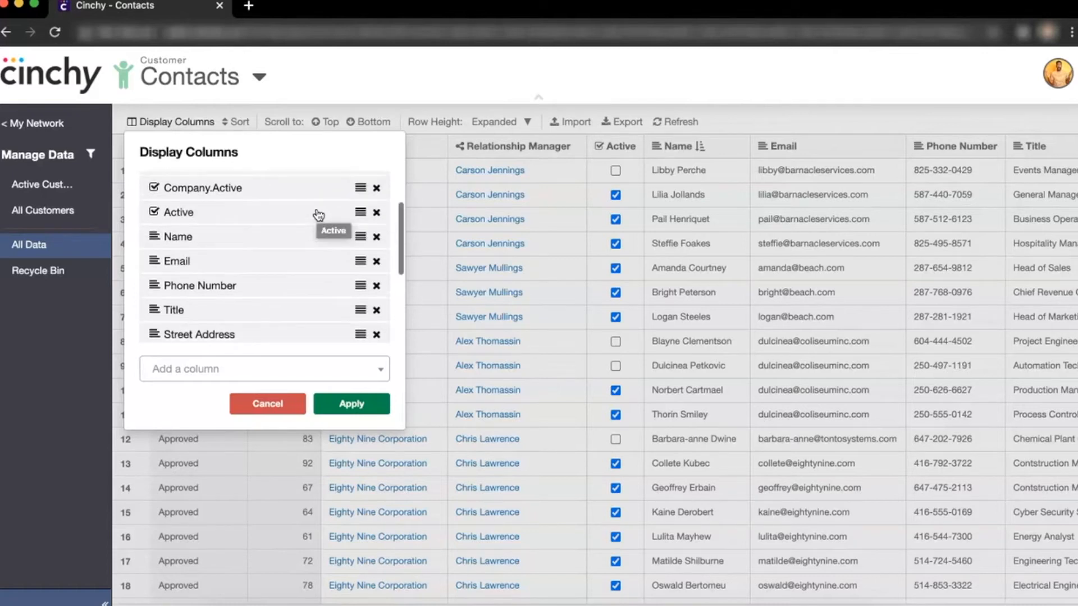
pyautogui.scroll(-4, 318, 215)
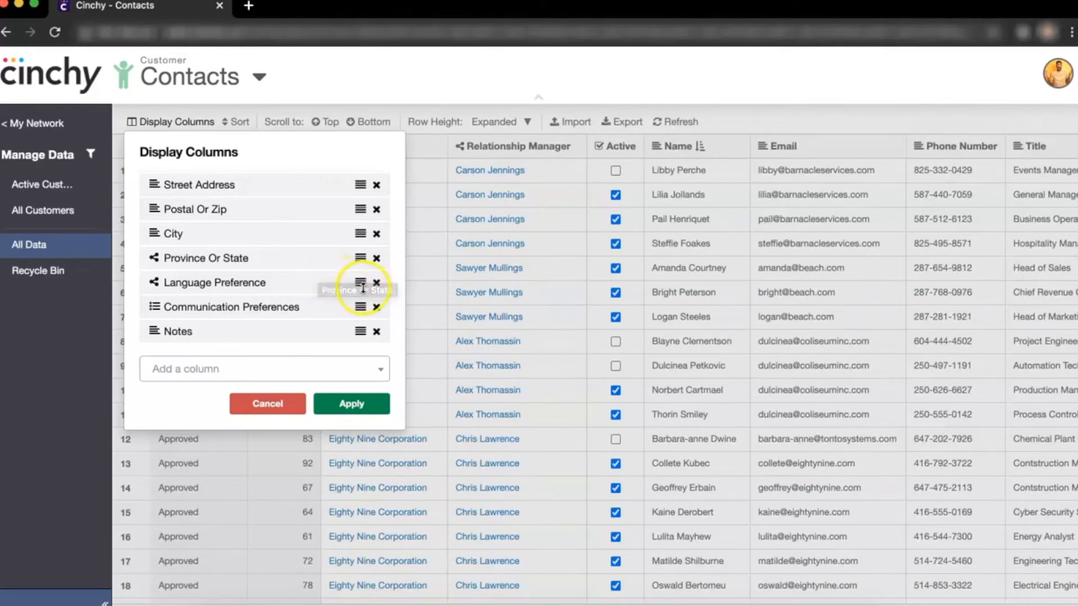
pyautogui.moveTo(372, 284); pyautogui.dragTo(376, 288)
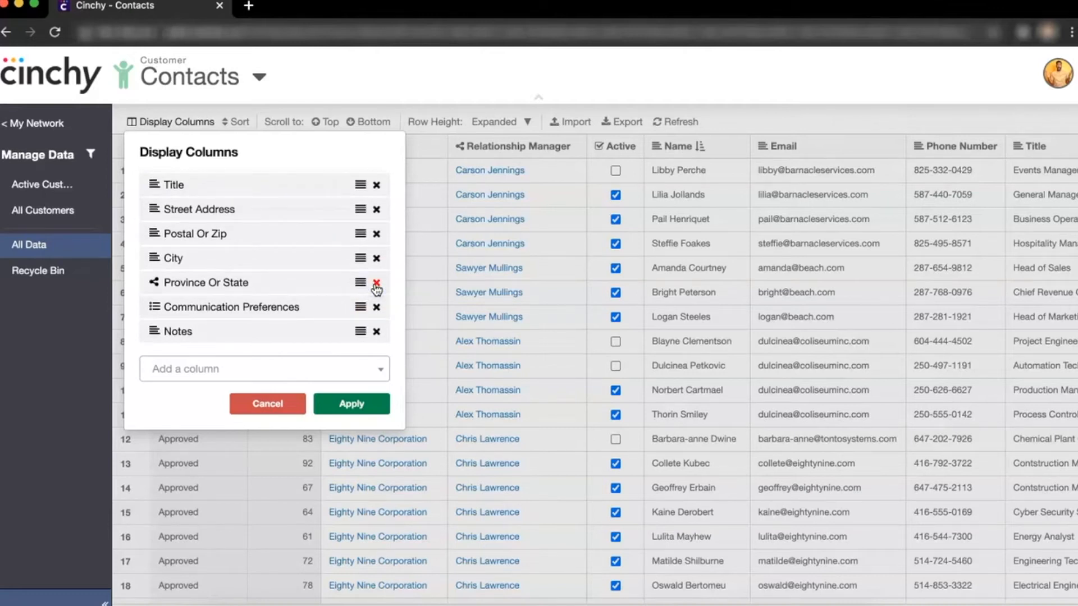
pyautogui.click(376, 307)
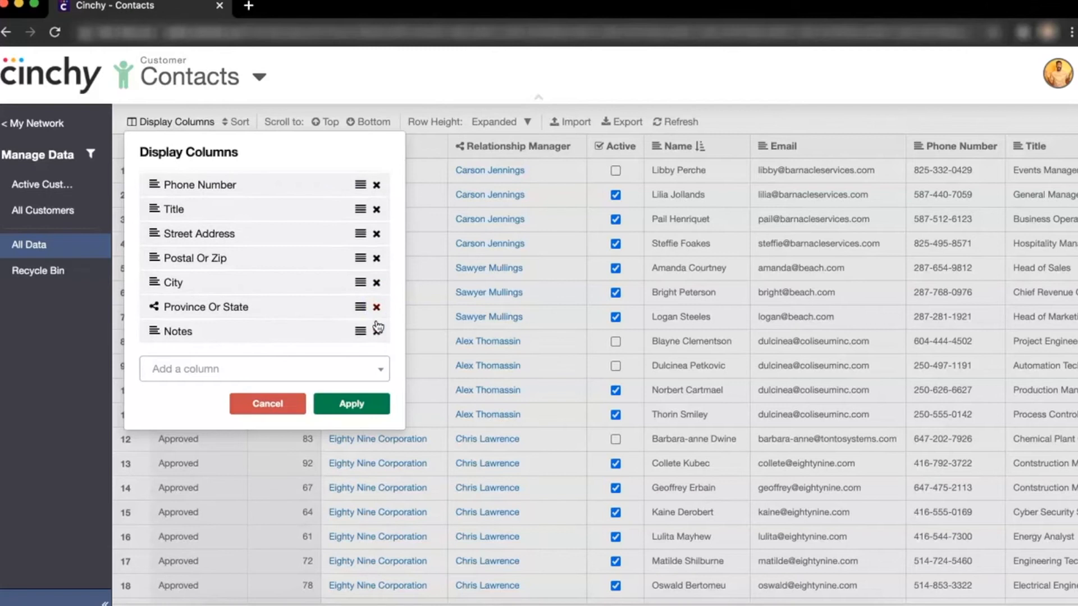
pyautogui.click(377, 331)
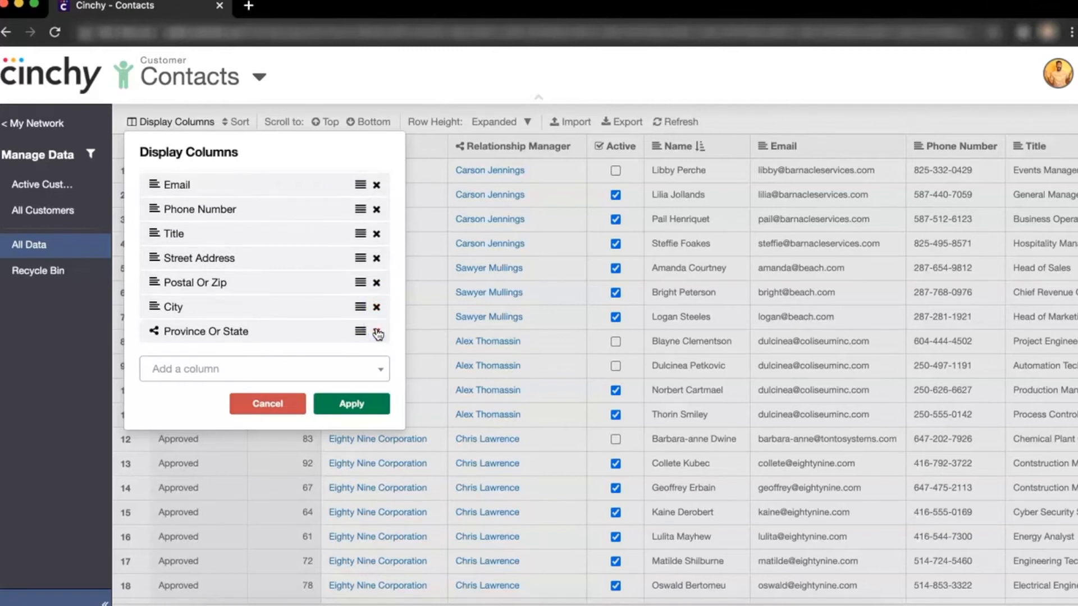
pyautogui.click(353, 404)
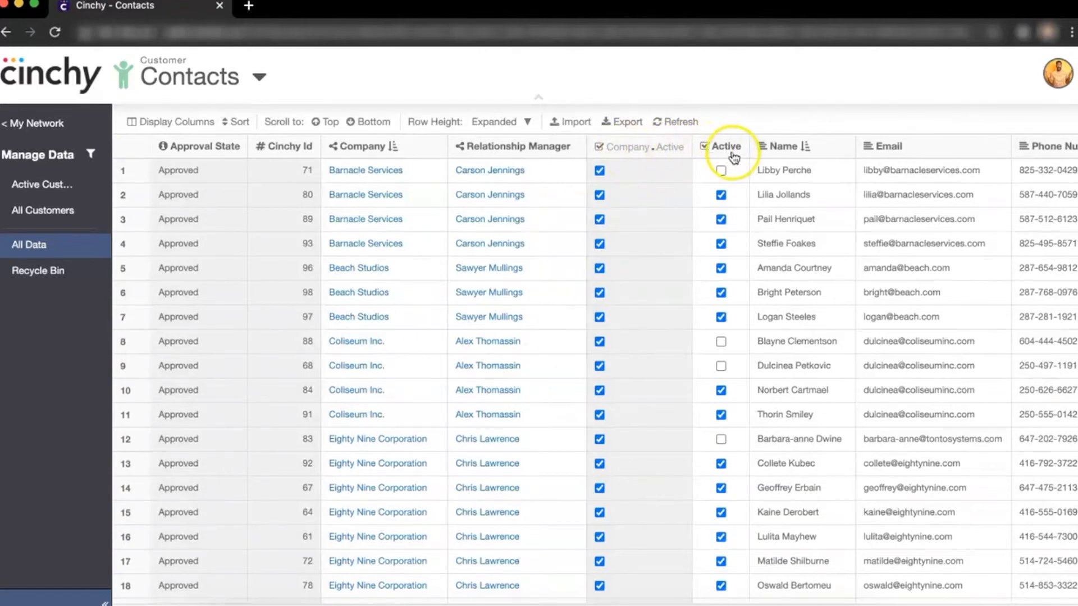
pyautogui.hscroll(4, 730, 191)
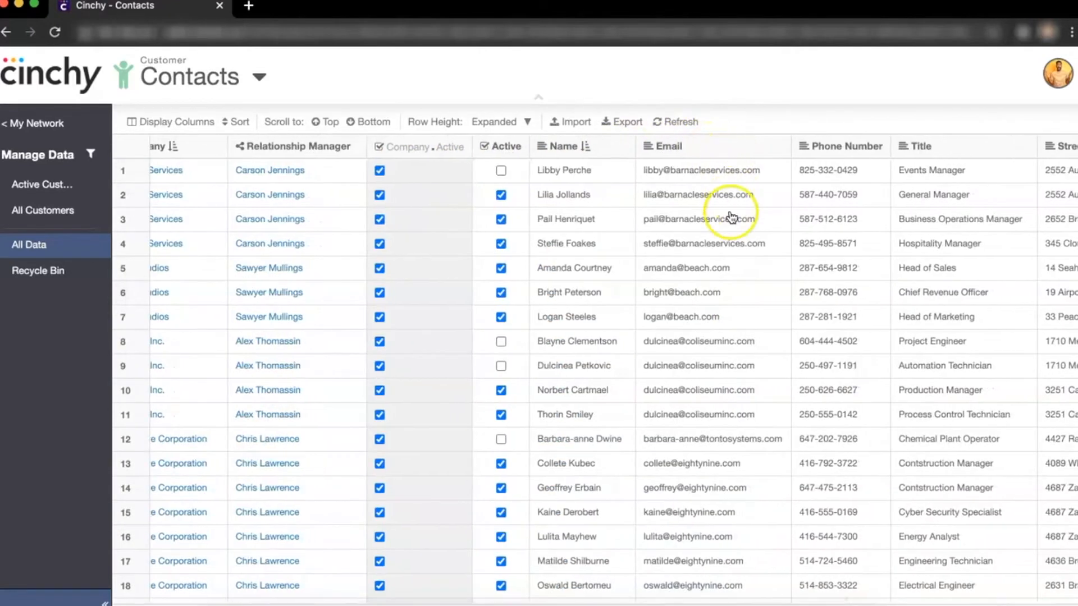
pyautogui.hscroll(6, 731, 217)
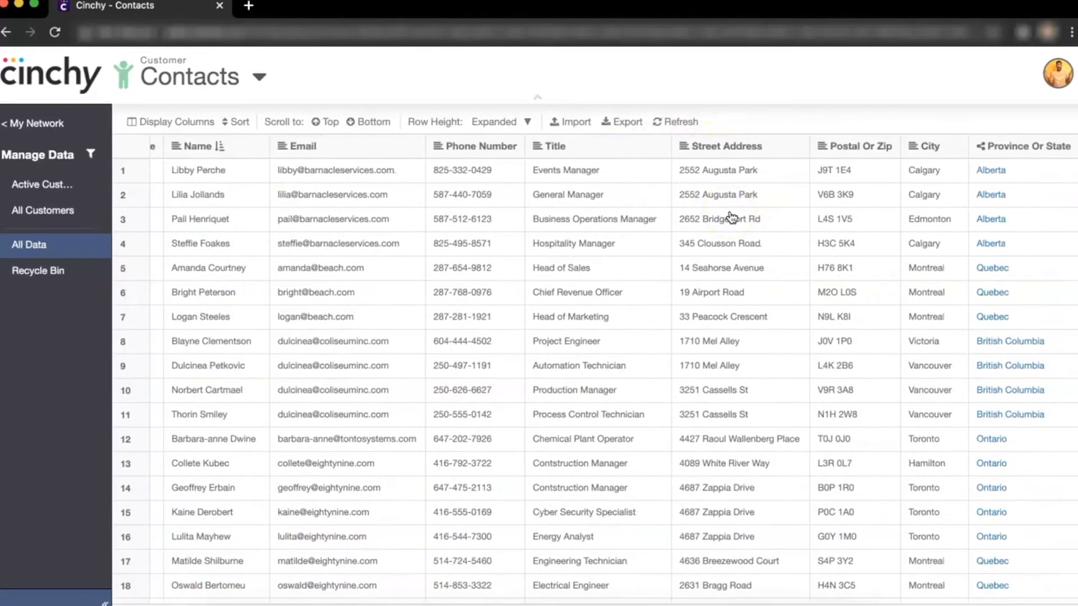
pyautogui.hscroll(-9, 730, 217)
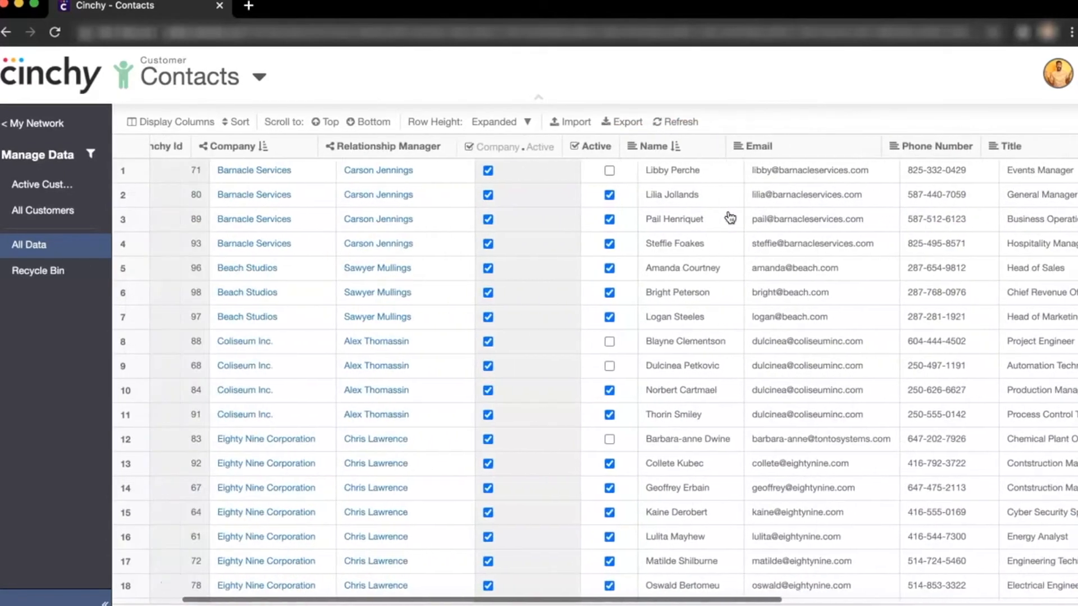
# Freeze the columns up to and including Company, and check that they stay in place while viewing the remaining columns.
pyautogui.scroll(-10, 585, 257)
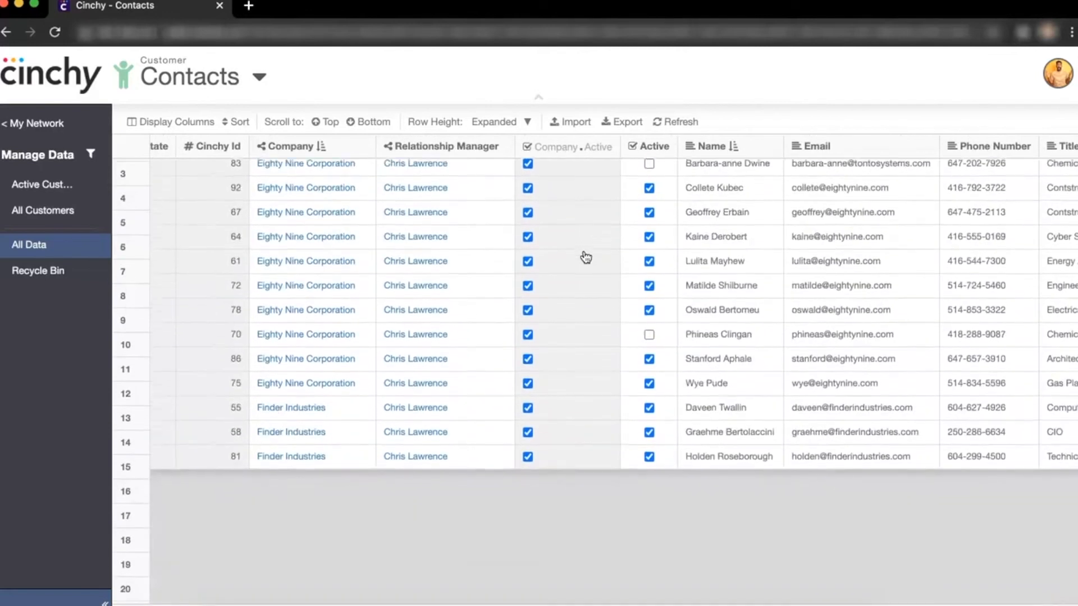
pyautogui.scroll(-5, 586, 257)
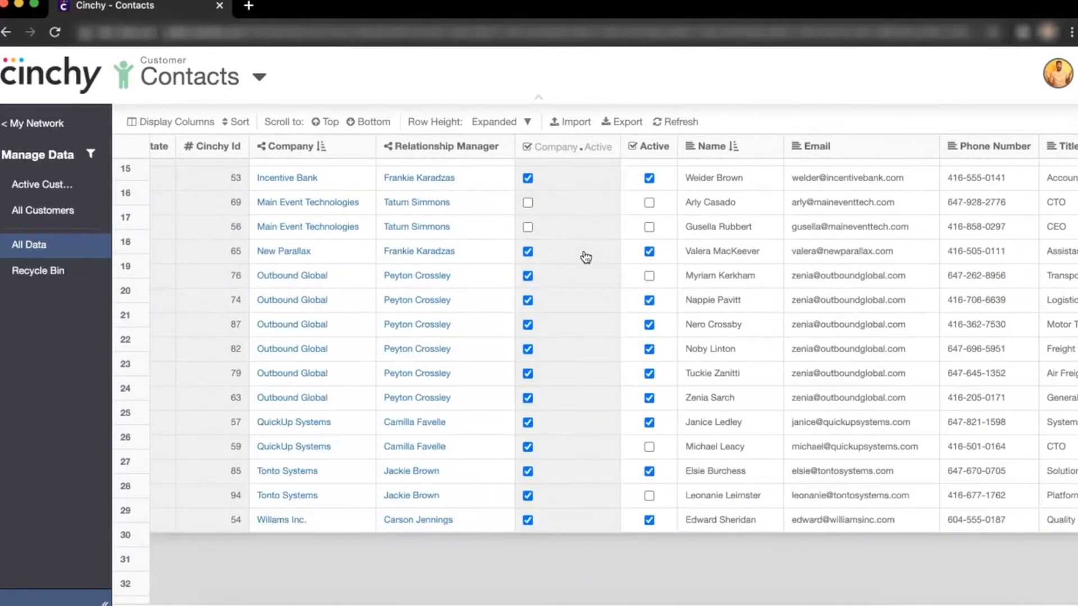
pyautogui.scroll(-3, 585, 257)
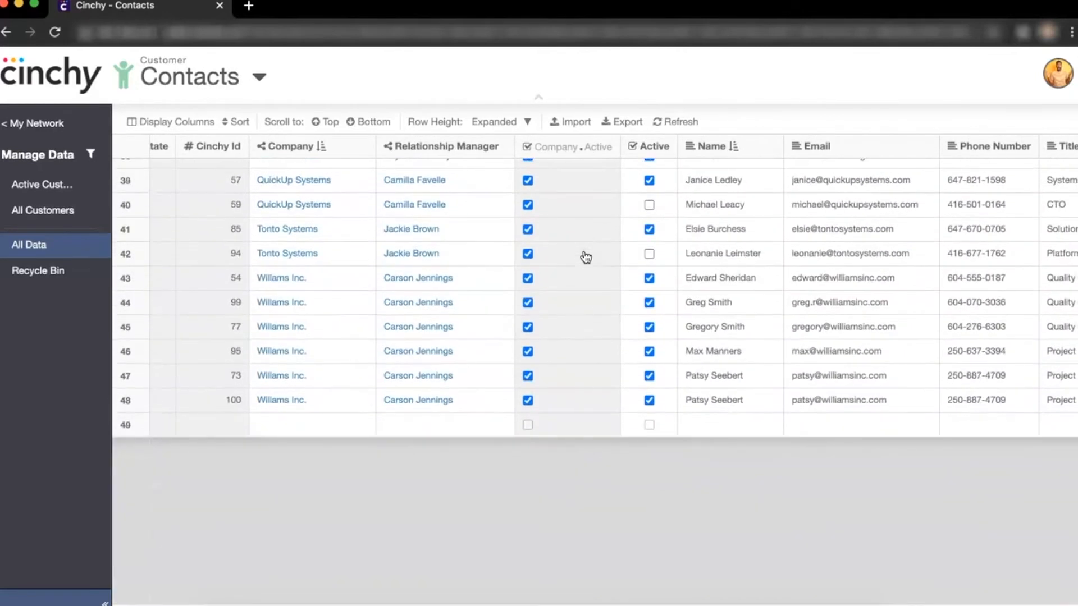
pyautogui.scroll(10, 585, 257)
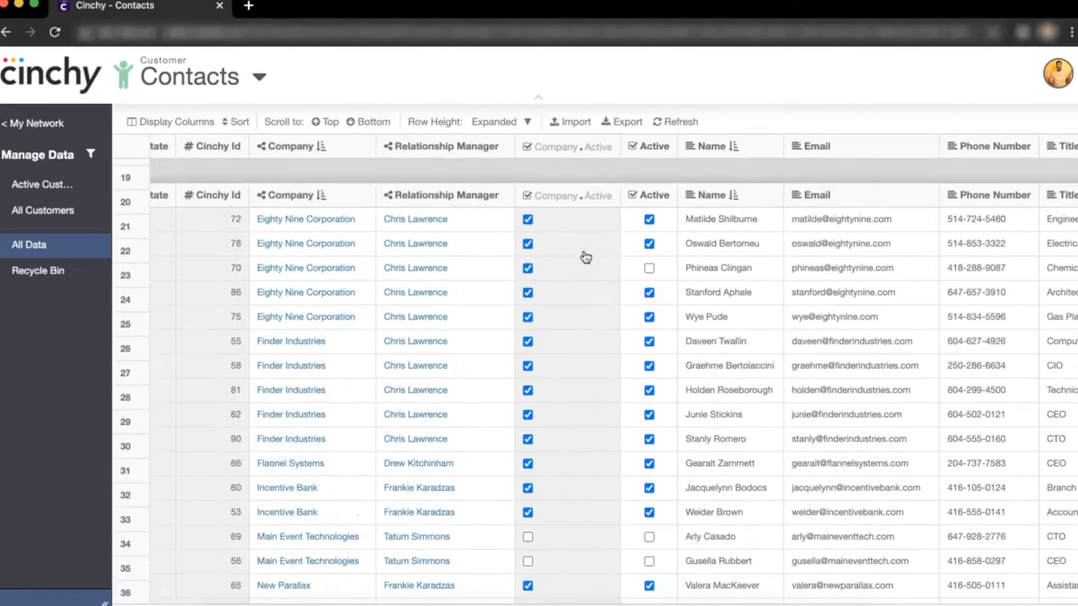
pyautogui.scroll(8, 585, 257)
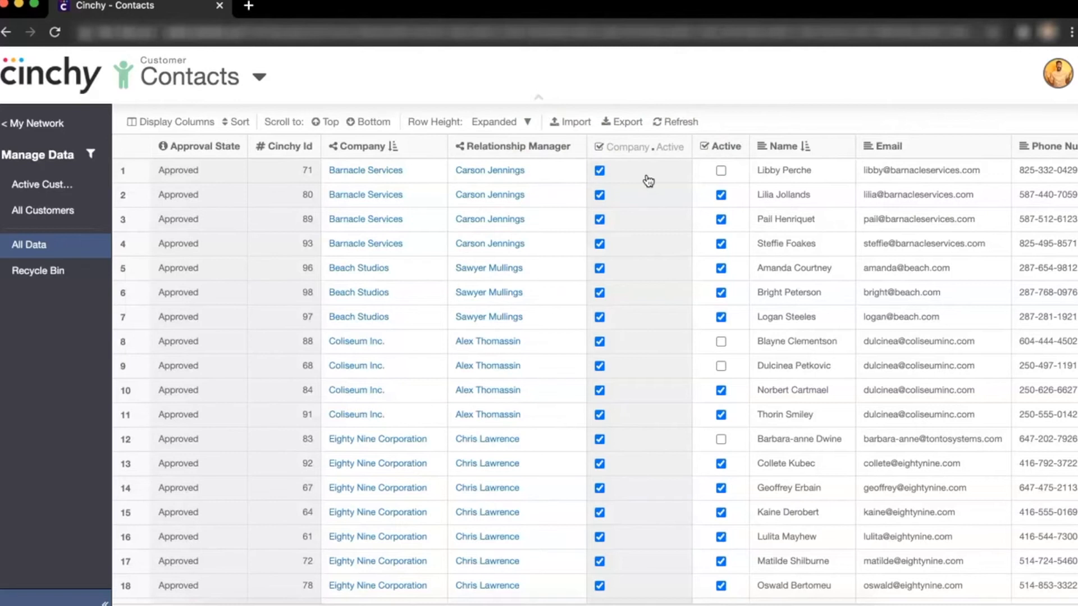
pyautogui.rightClick(425, 147)
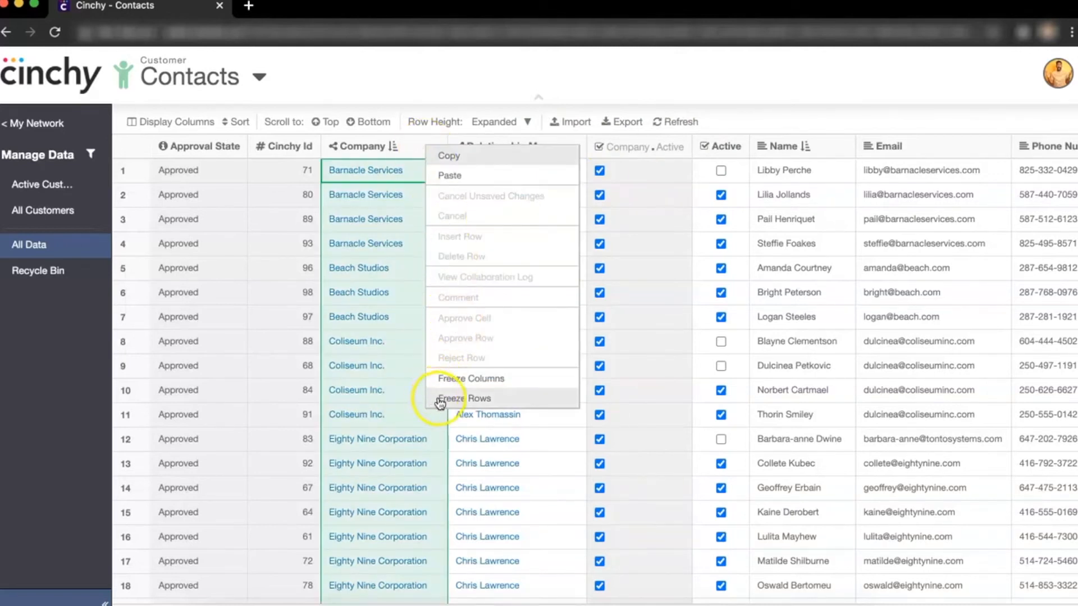
pyautogui.click(490, 399)
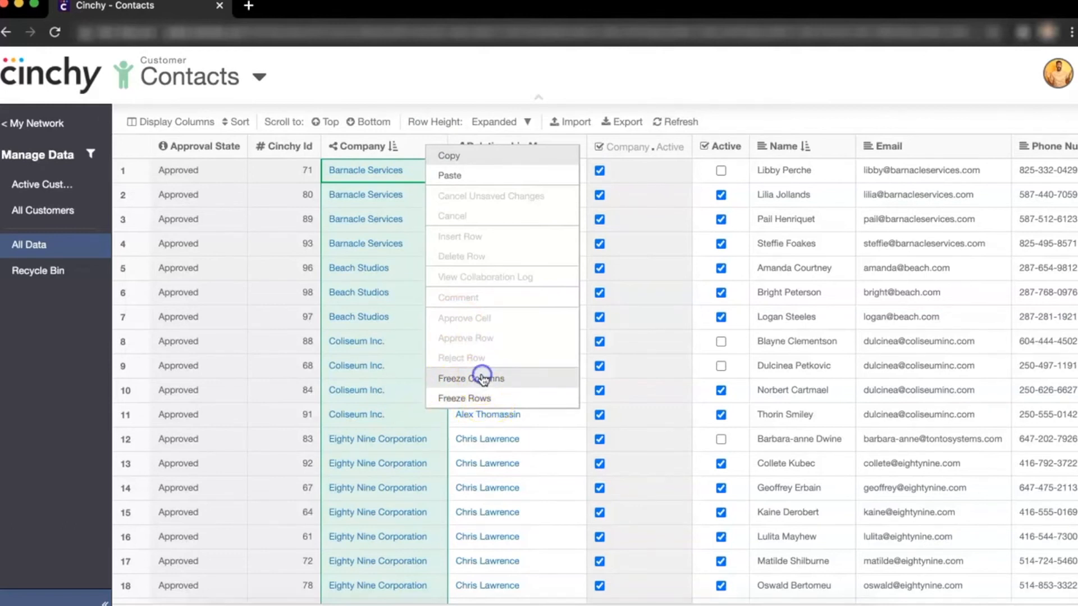
pyautogui.hscroll(5, 656, 338)
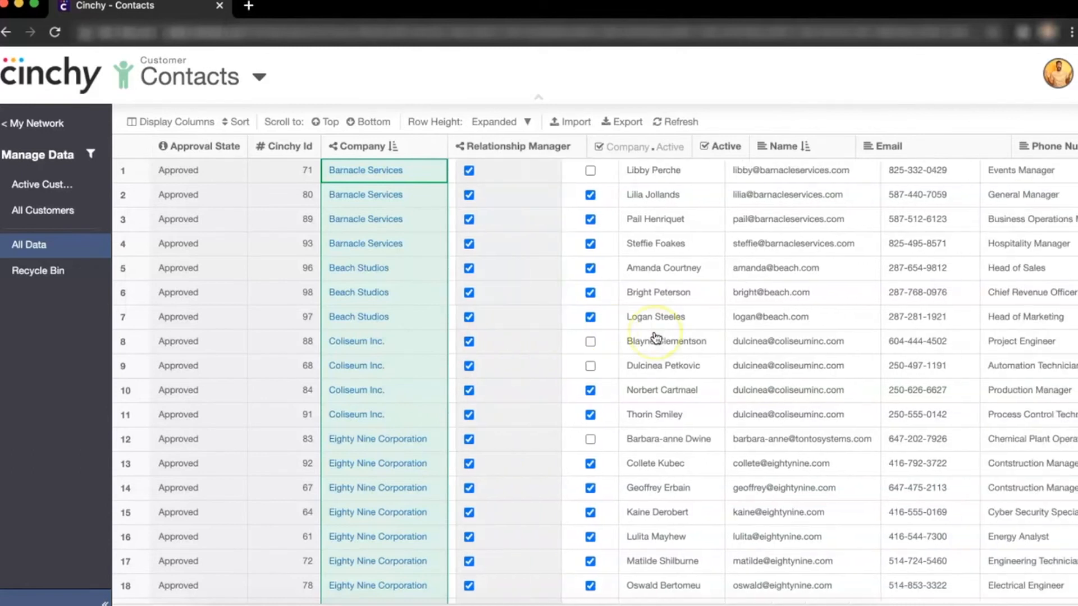
pyautogui.hscroll(2, 656, 338)
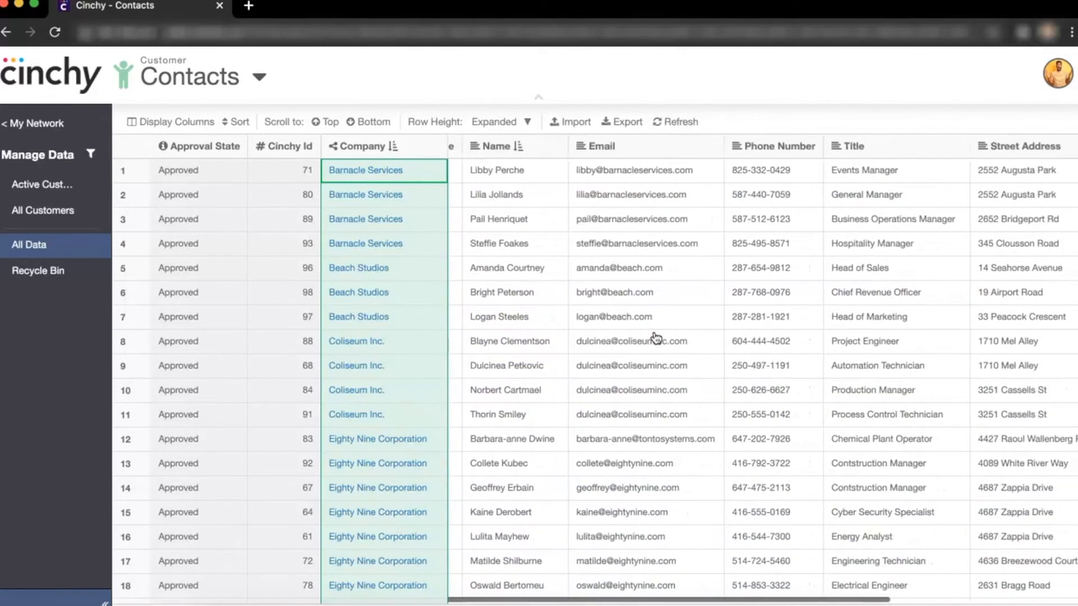
pyautogui.click(511, 289)
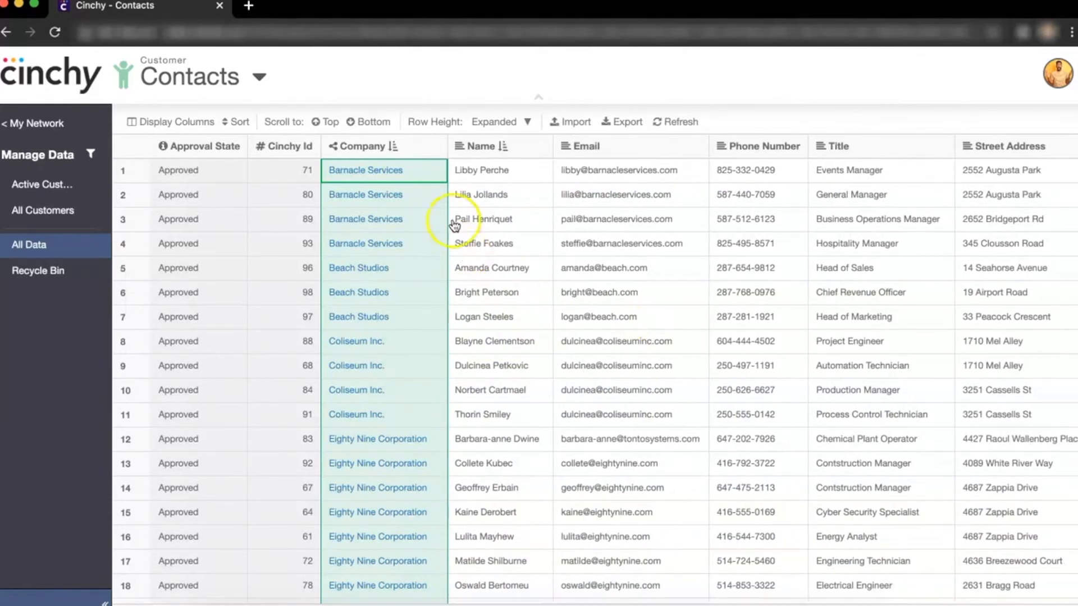
pyautogui.rightClick(432, 149)
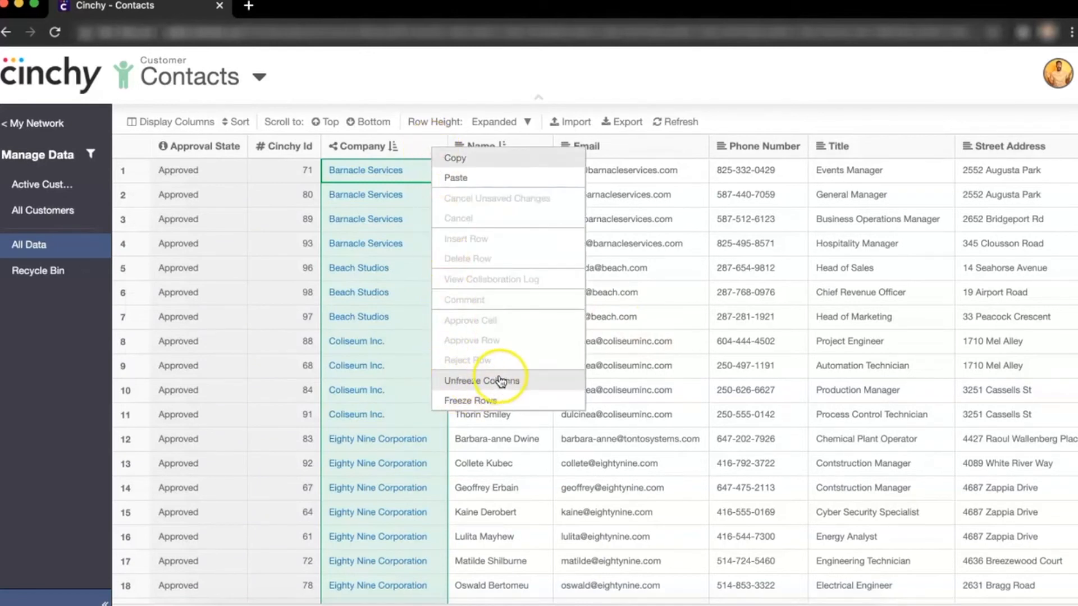
pyautogui.click(421, 173)
# Add the comment "Deleting record - duplicate - Cinchy ID reference 99" to the Name cell of the contact with Cinchy Id 99.
pyautogui.scroll(-7, 466, 265)
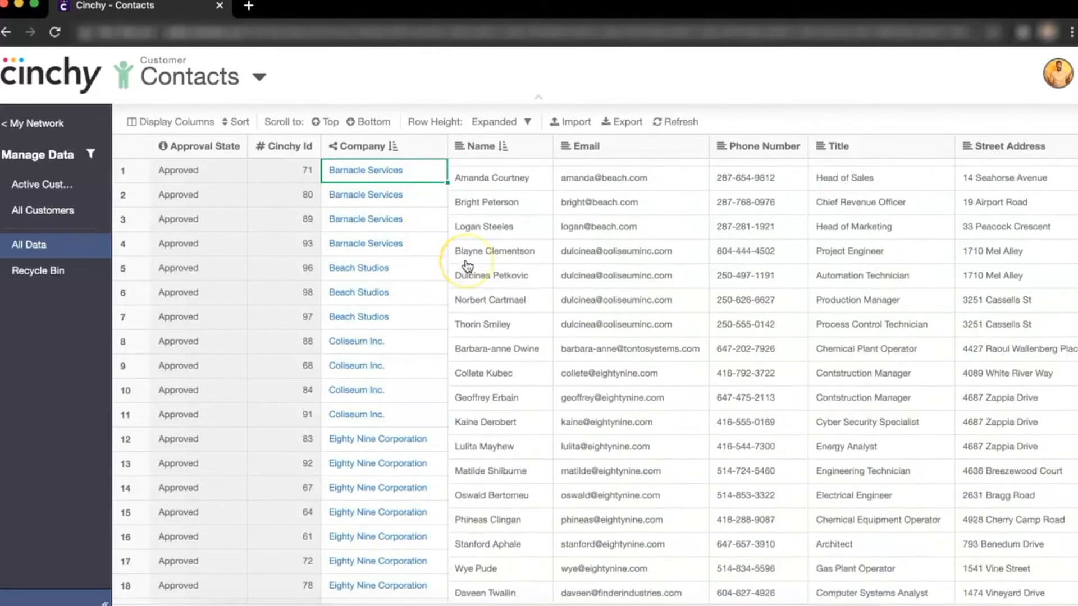
pyautogui.scroll(-5, 466, 265)
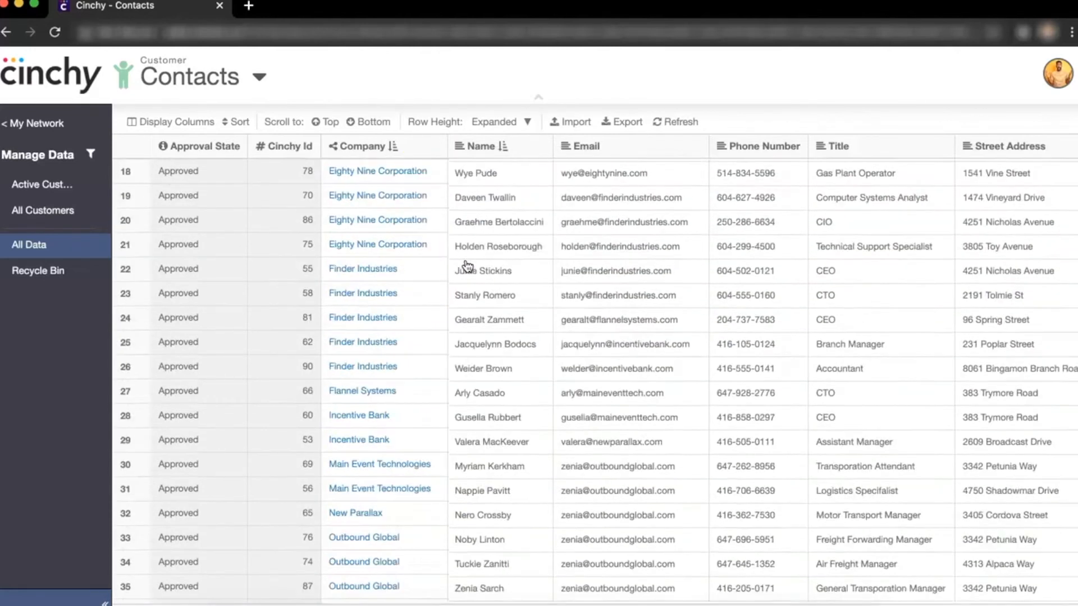
pyautogui.scroll(-3, 466, 265)
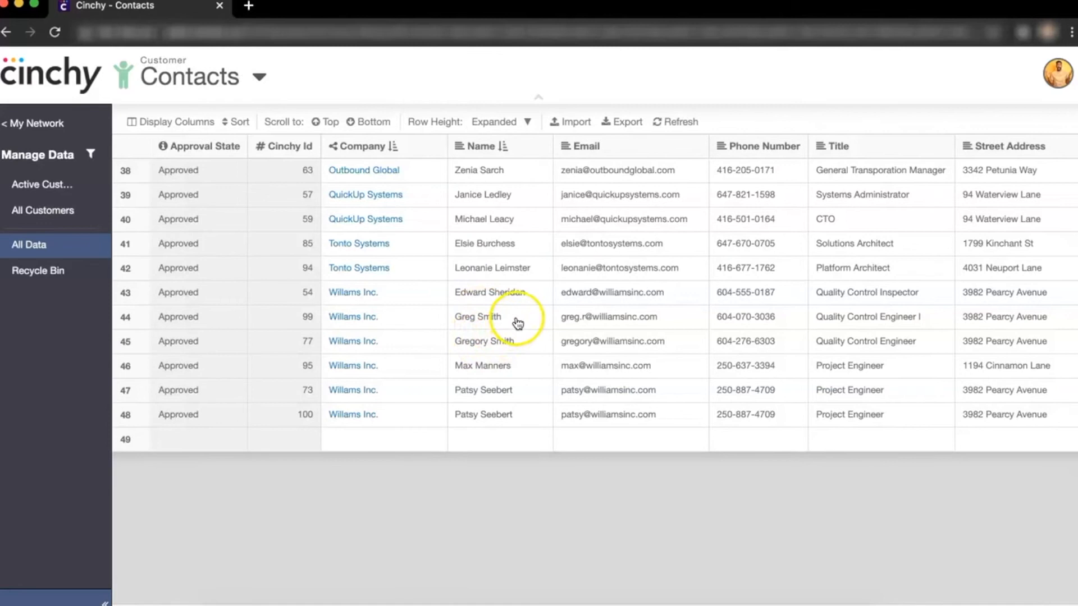
pyautogui.rightClick(517, 317)
pyautogui.click(540, 474)
pyautogui.write('De')
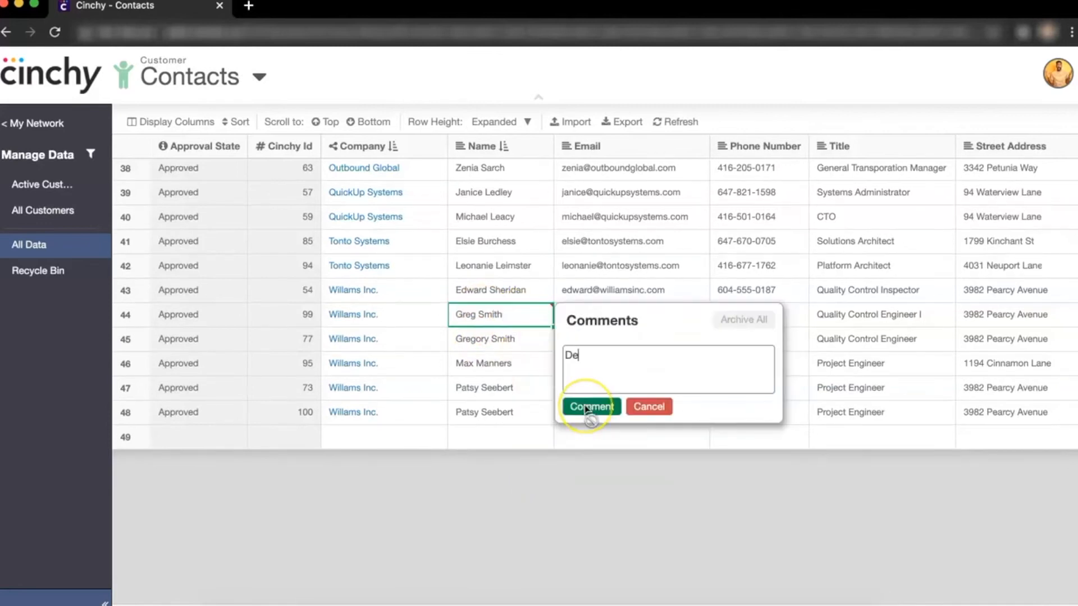
pyautogui.write('leting record - duplicate - ')
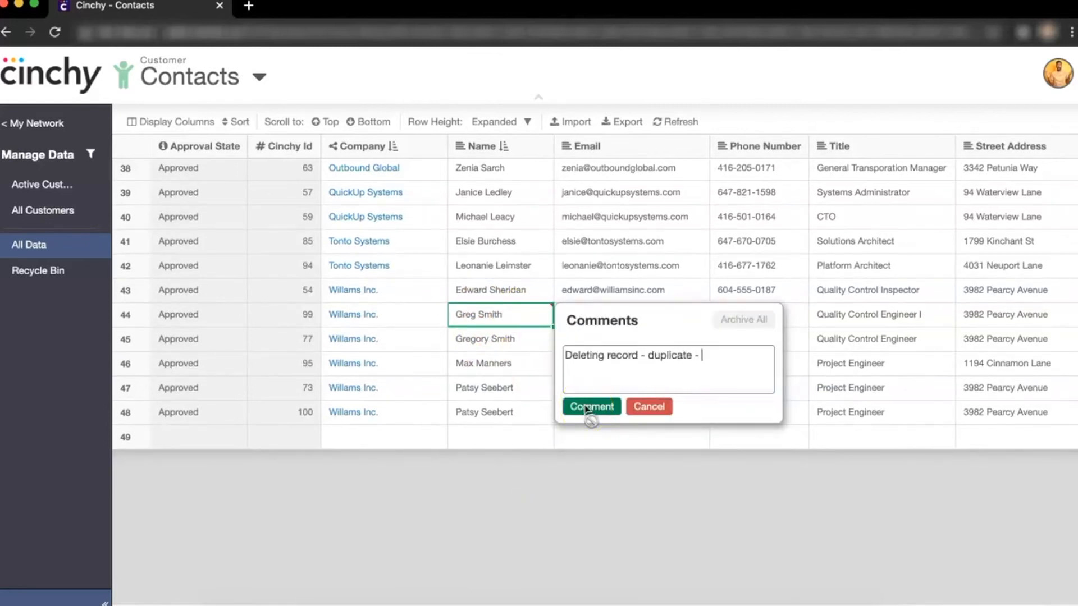
pyautogui.write('Cinchy ID reference 99')
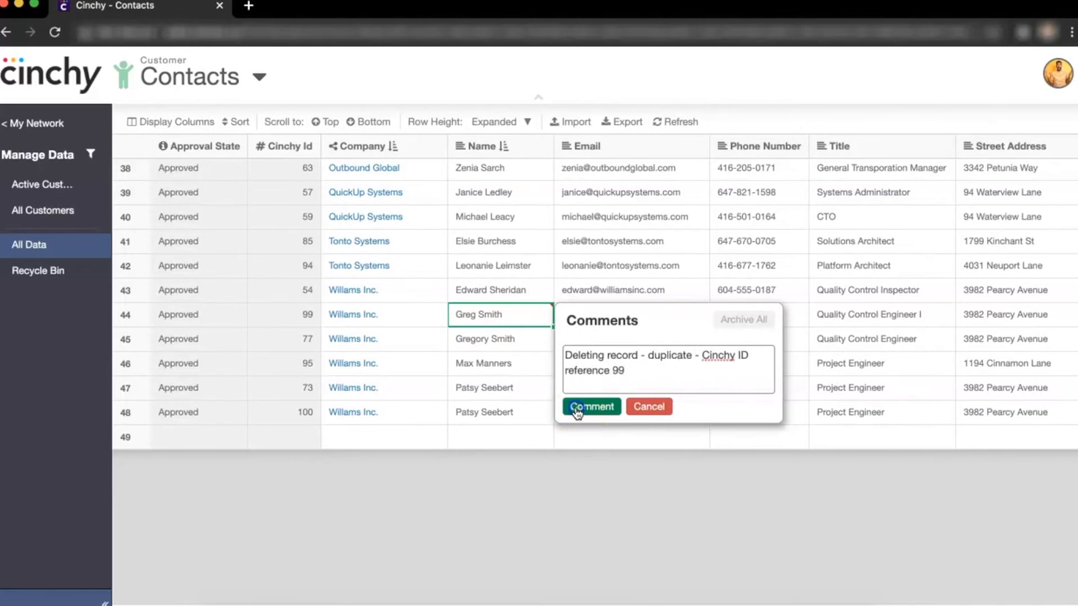
pyautogui.click(586, 408)
pyautogui.click(530, 391)
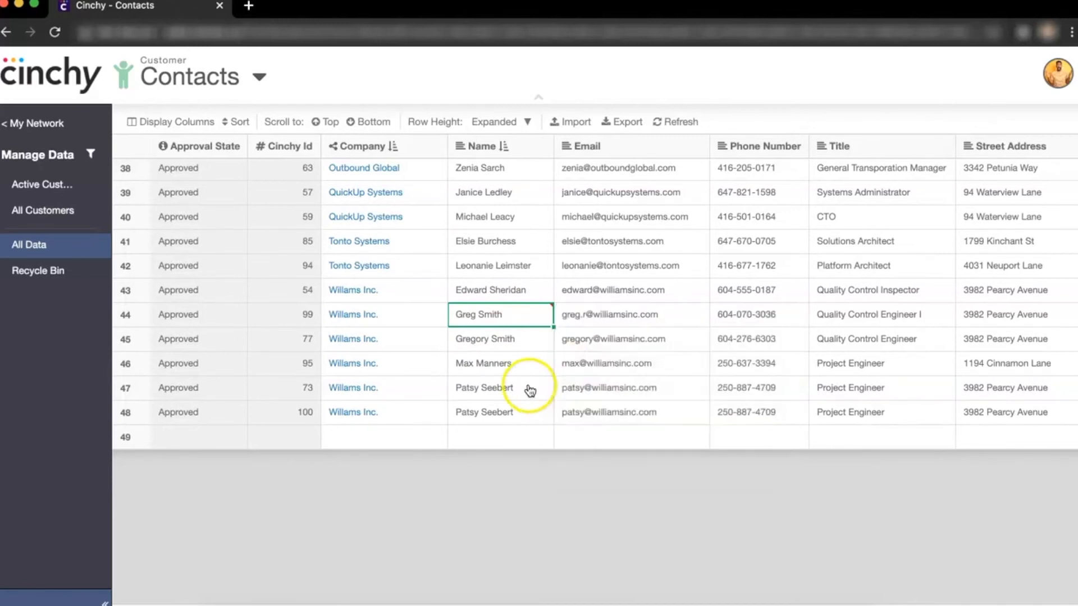
# Delete the duplicate contact row with Cinchy Id 99.
pyautogui.rightClick(535, 309)
pyautogui.click(562, 416)
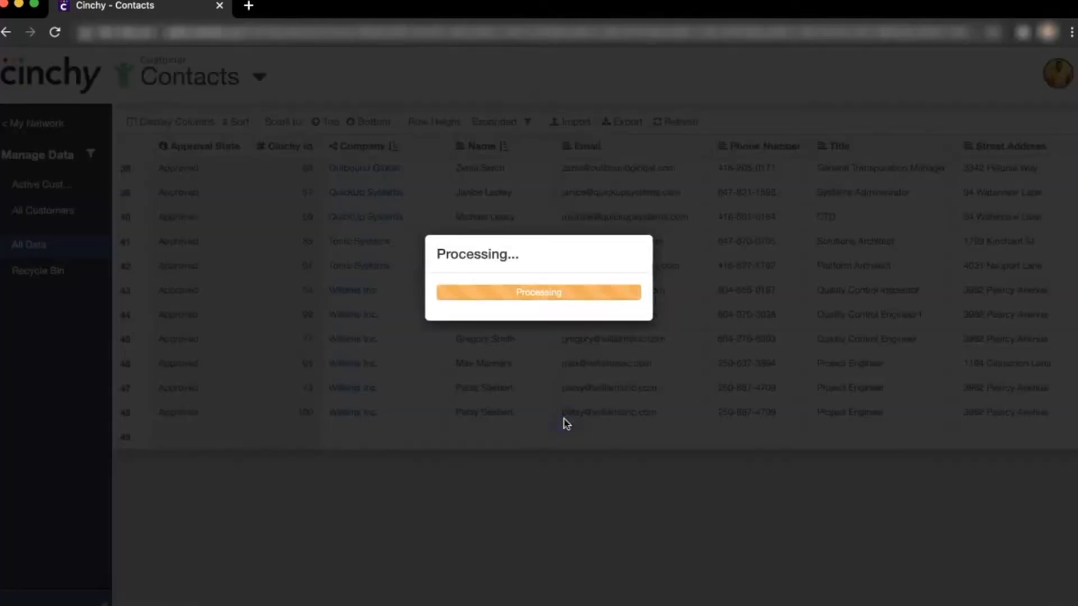
pyautogui.click(622, 318)
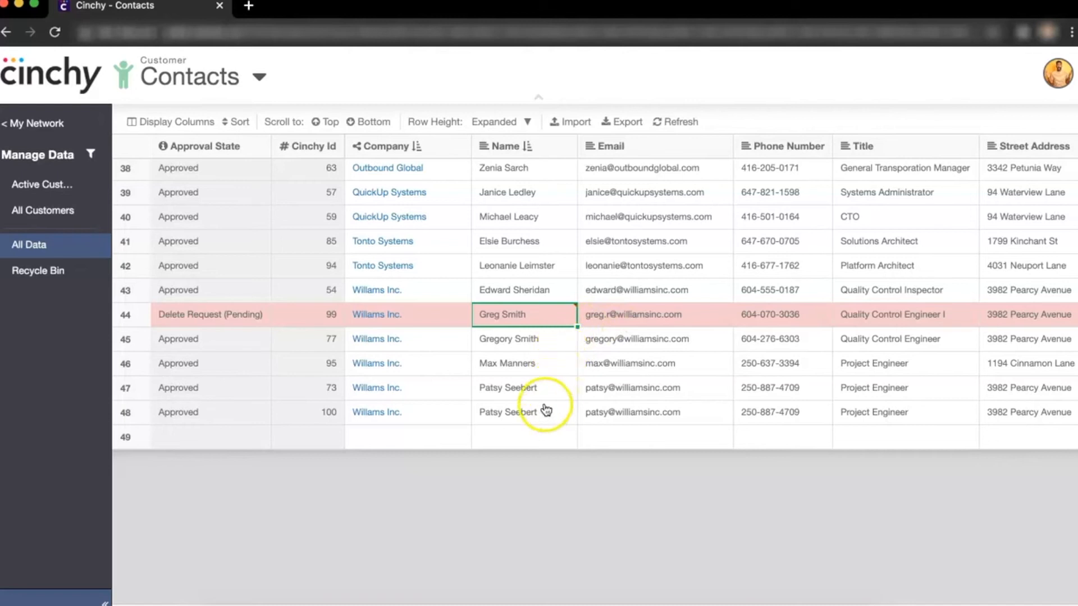
# Add the comment "Deleting record - duplicate - Cinchy ID reference 73" to the Name cell of the contact with Cinchy Id 73.
pyautogui.rightClick(555, 386)
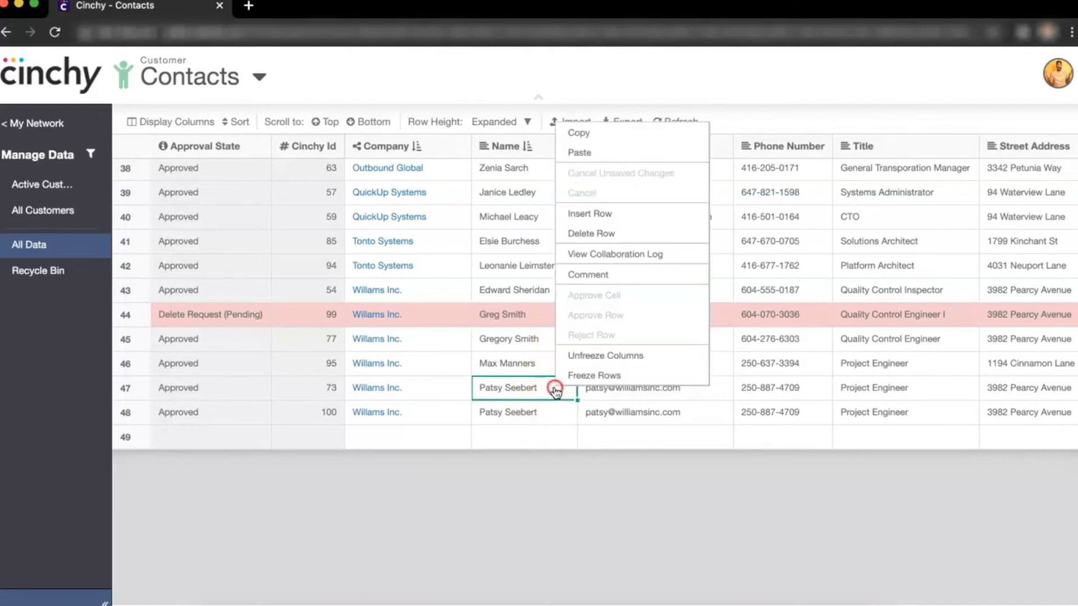
pyautogui.click(587, 279)
pyautogui.write('Deleting record - du')
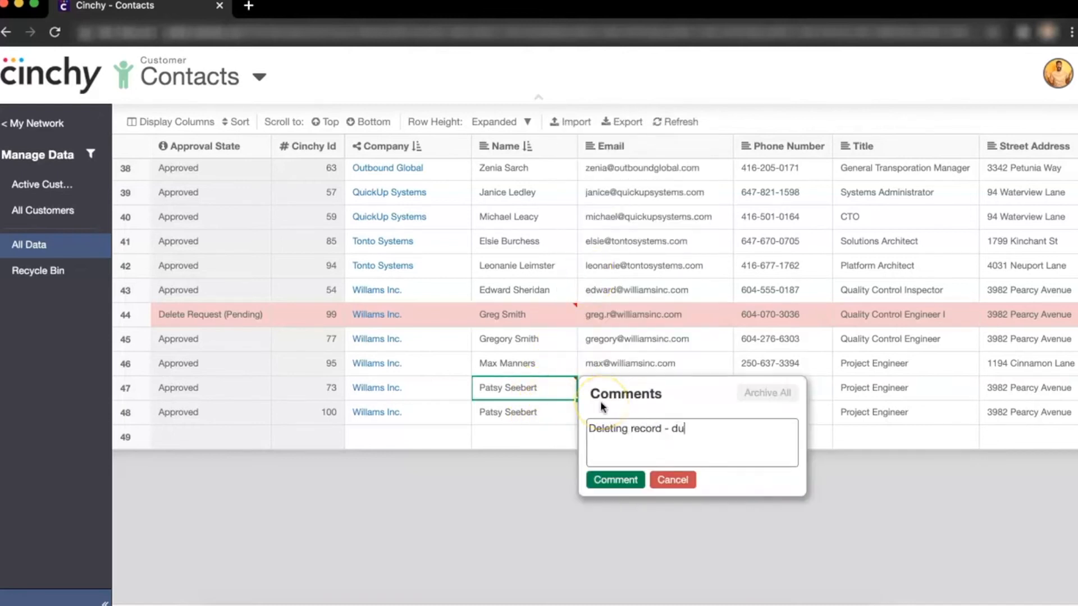
pyautogui.write('plicate - Cinchy ID ')
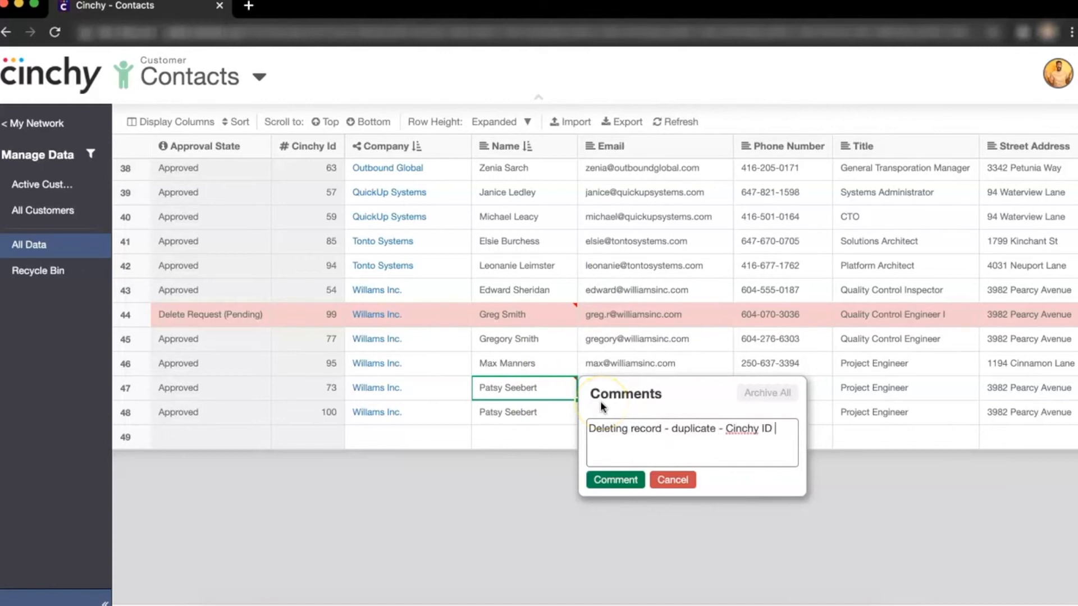
pyautogui.write('reference 73')
pyautogui.click(600, 478)
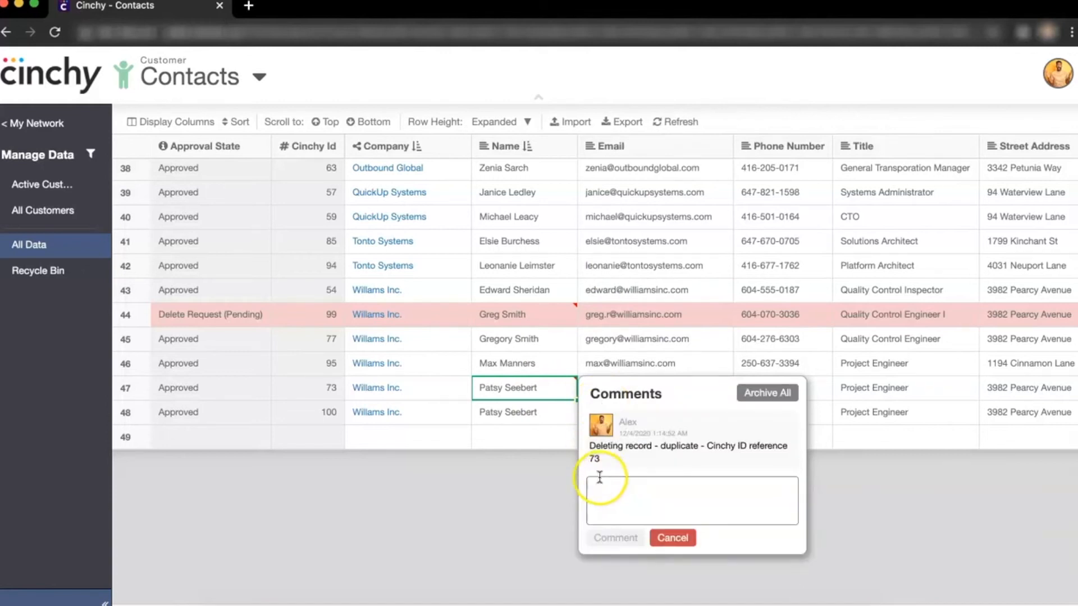
# Delete the duplicate contact row with Cinchy Id 73.
pyautogui.rightClick(553, 391)
pyautogui.click(584, 240)
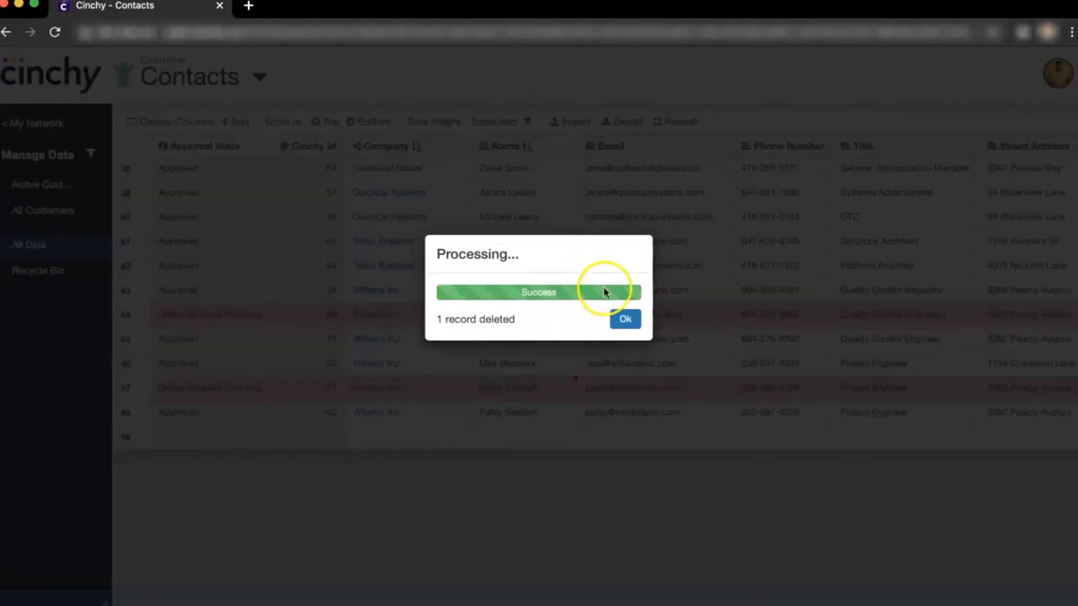
pyautogui.click(623, 319)
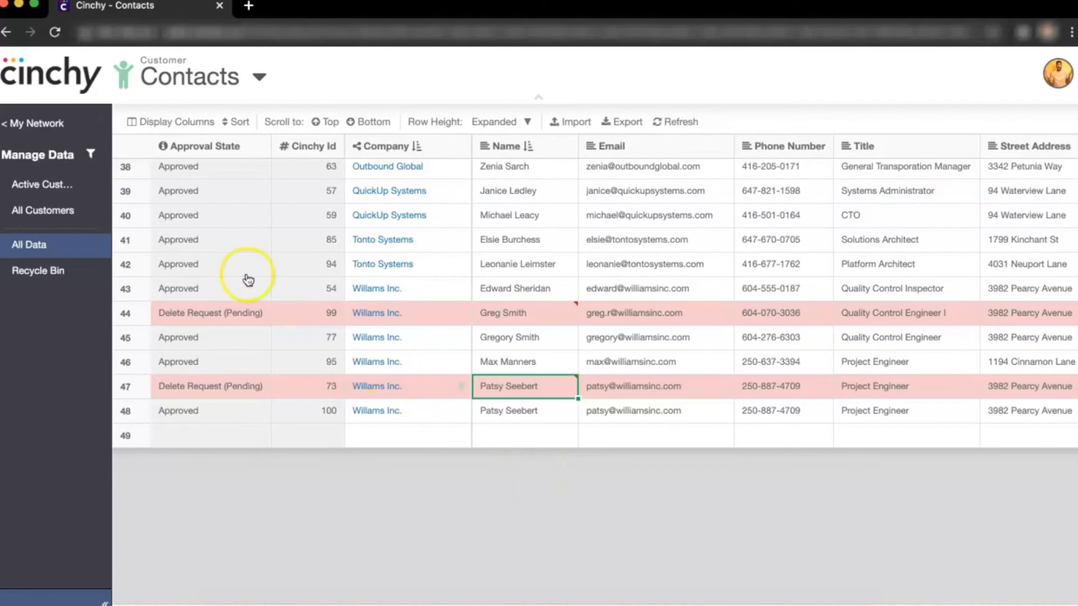
# Create a filter on the All Data view where Relationship Manager contains the departing manager's first name.
pyautogui.click(91, 156)
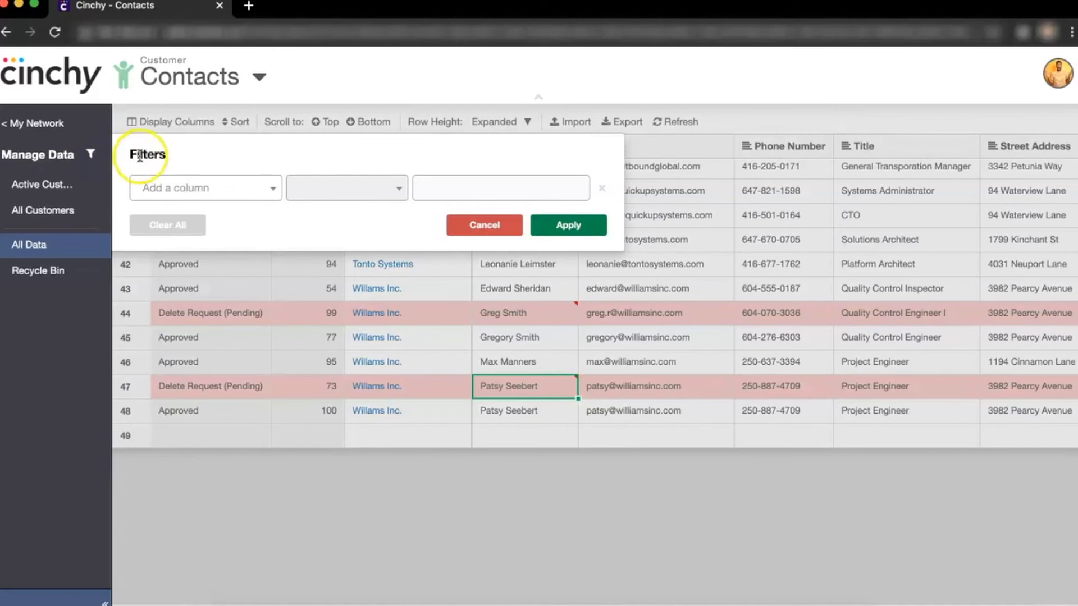
pyautogui.click(197, 187)
pyautogui.scroll(-3, 187, 292)
pyautogui.click(192, 341)
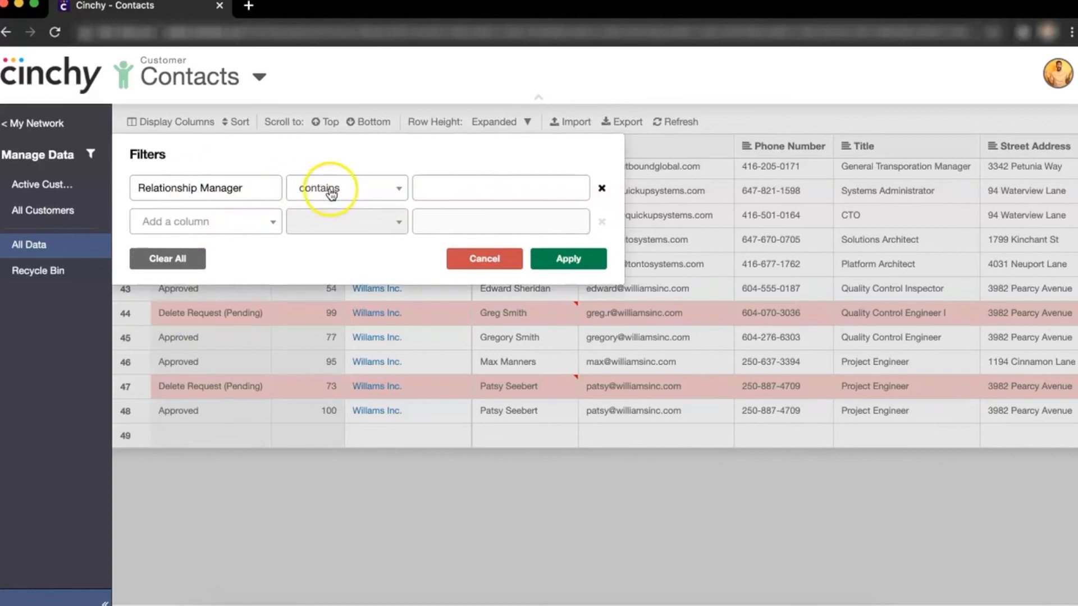
pyautogui.click(398, 189)
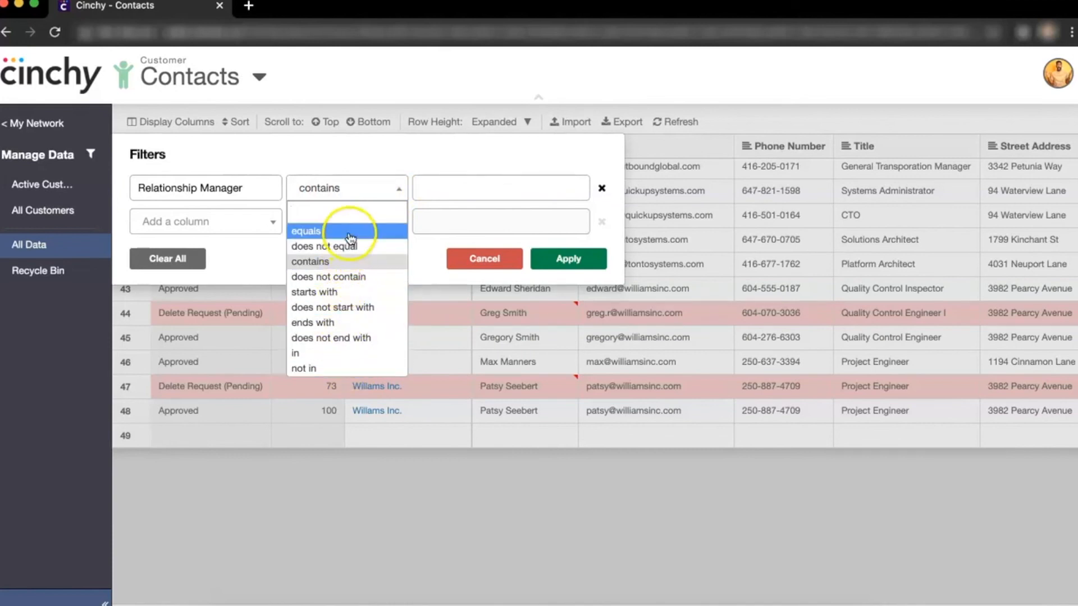
pyautogui.click(375, 189)
pyautogui.click(416, 187)
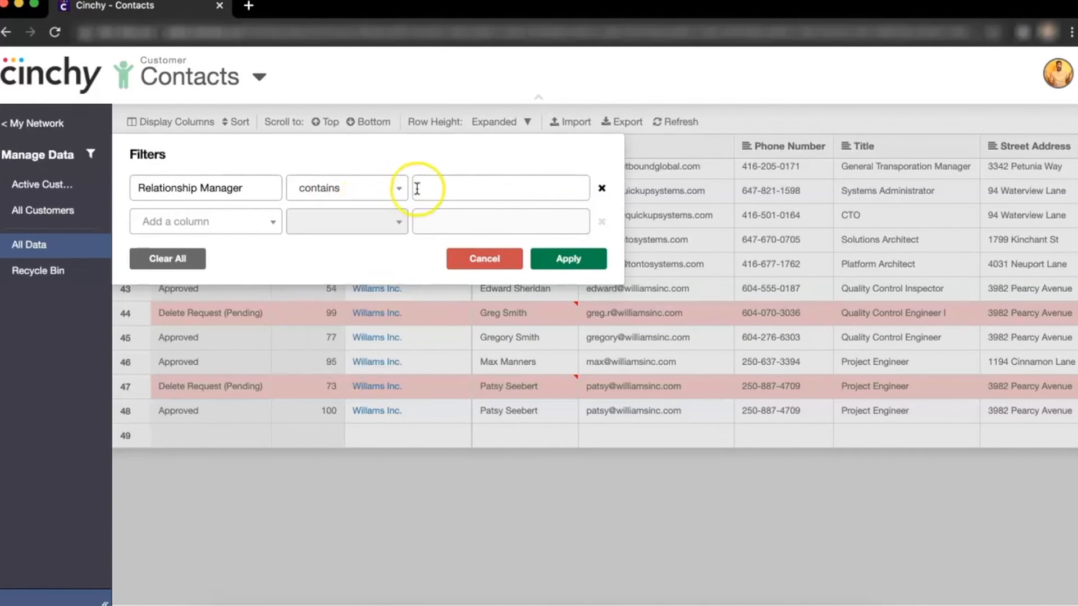
pyautogui.write('Chris')
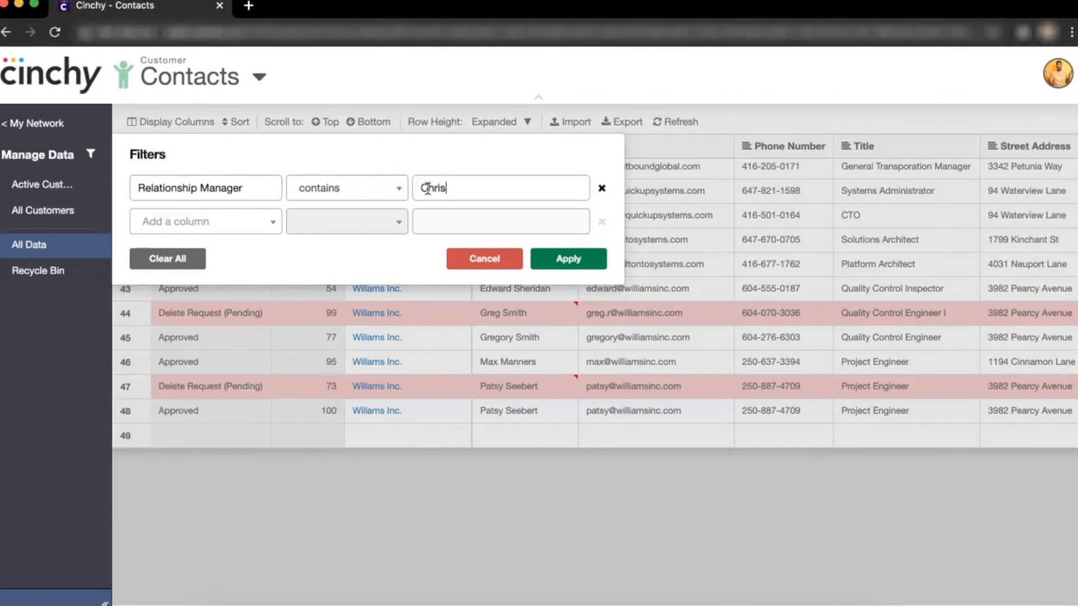
# Add a second filter condition where Active equals yes and apply both filters to the contacts.
pyautogui.click(376, 220)
pyautogui.click(271, 222)
pyautogui.click(254, 265)
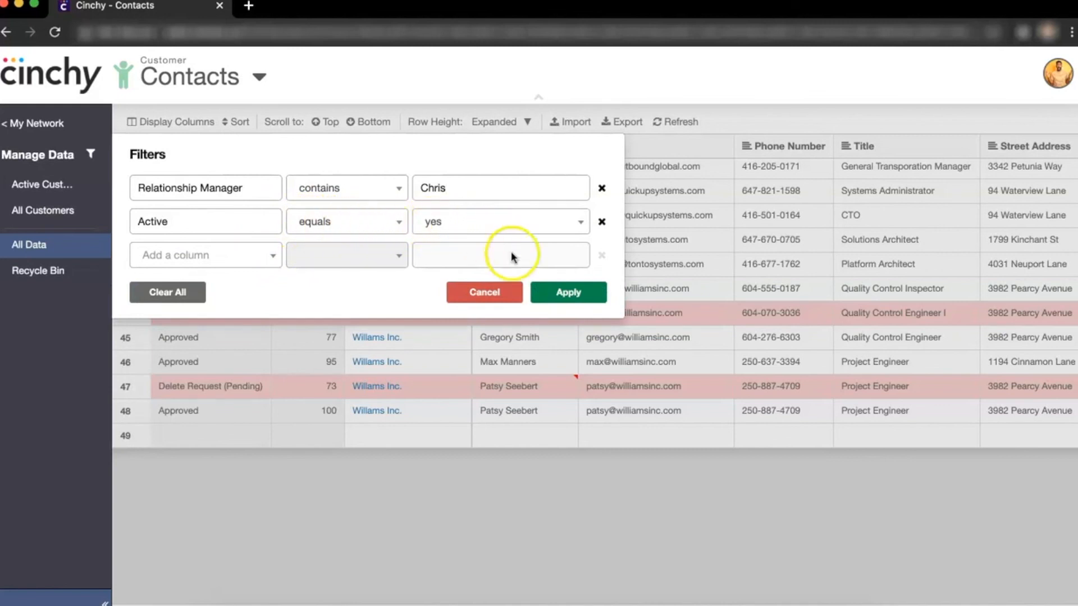
pyautogui.click(542, 296)
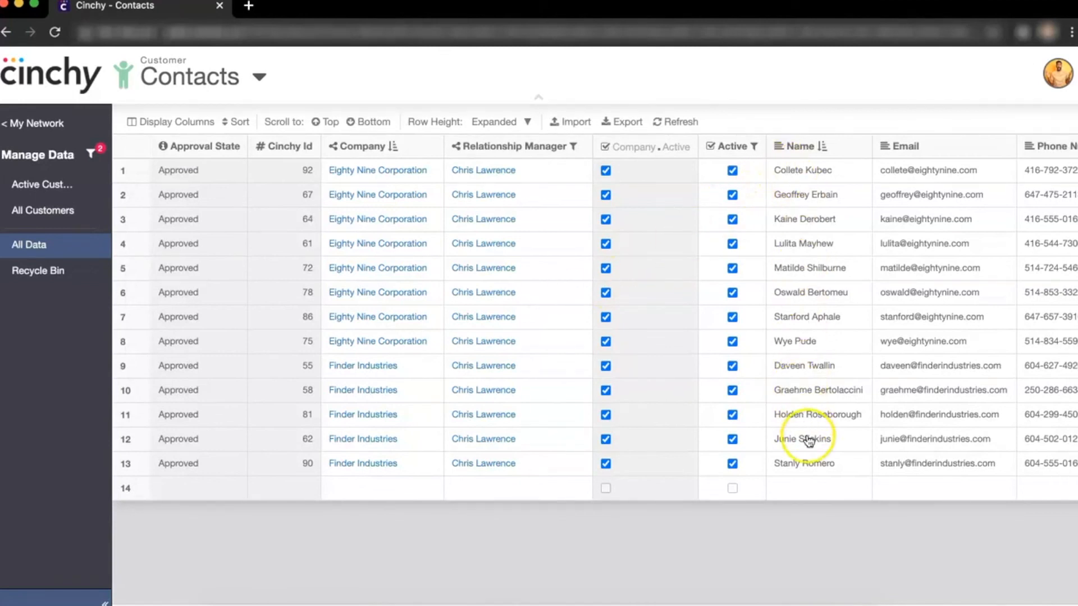
# Change the Relationship Manager of the first filtered contact to the new manager and fill it down through row 13.
pyautogui.click(581, 170)
pyautogui.scroll(-5, 522, 288)
pyautogui.click(520, 307)
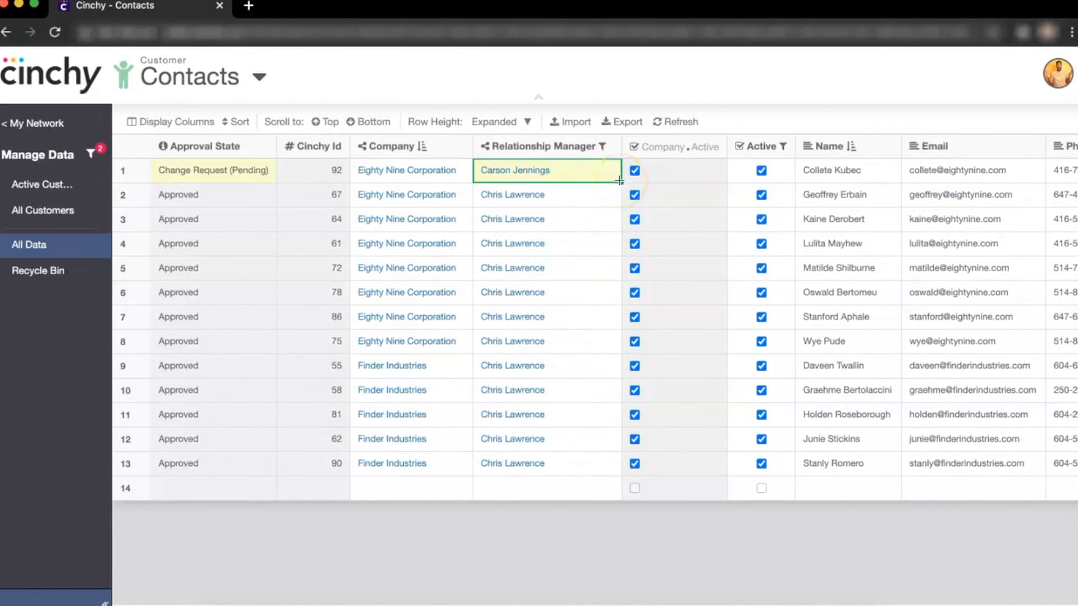
pyautogui.moveTo(620, 181); pyautogui.dragTo(599, 463)
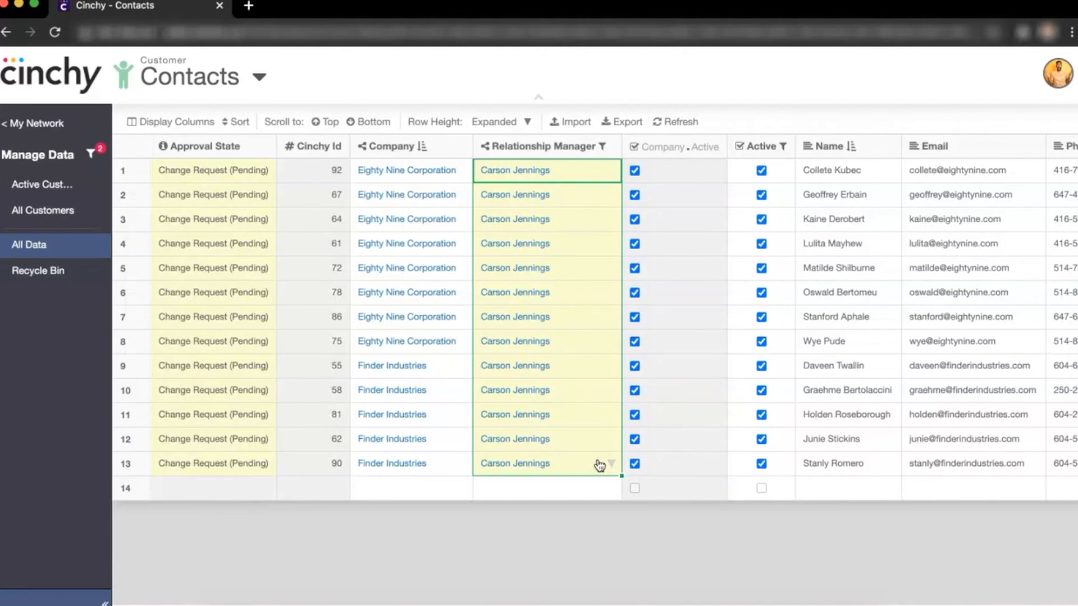